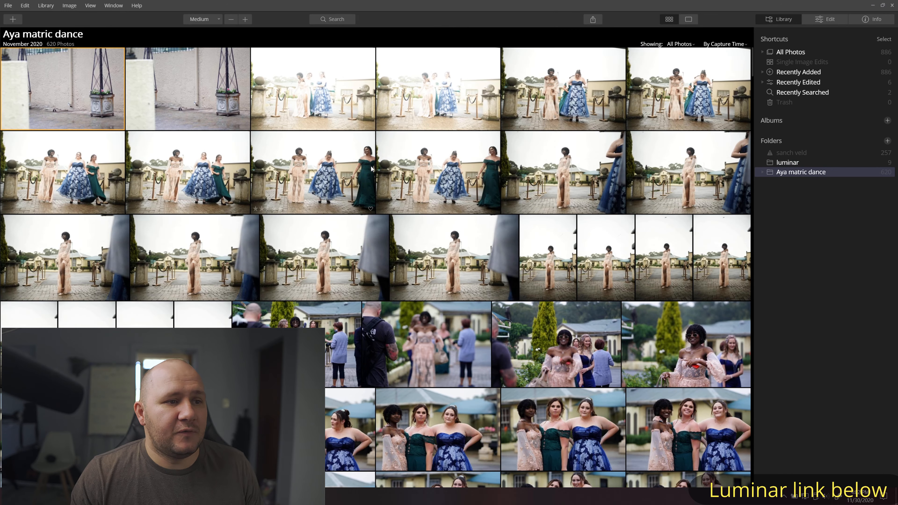
- Scroll to the porch portraits and open the smiling shot, A7305689.ARW, in Edit
{"action": "scroll", "coordinate": [541, 224], "scroll_direction": "down", "scroll_amount": 20}
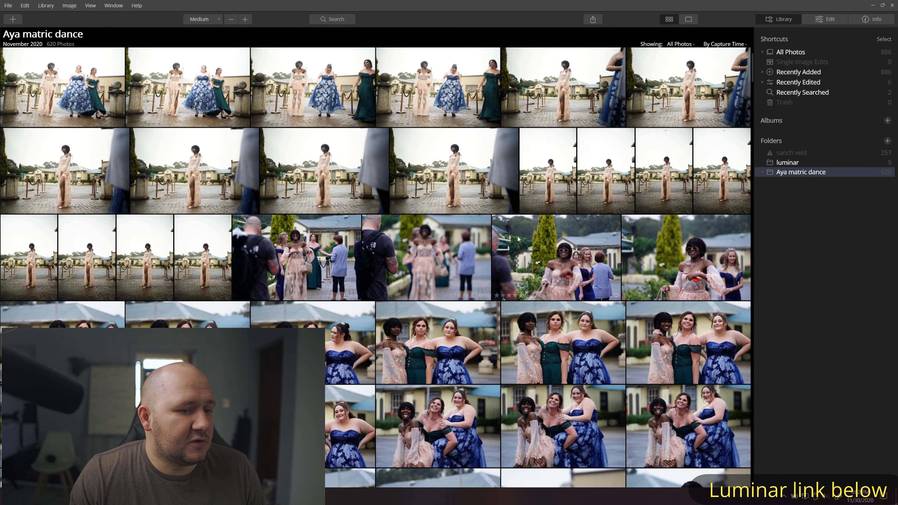
{"action": "scroll", "coordinate": [528, 241], "scroll_direction": "down", "scroll_amount": 15}
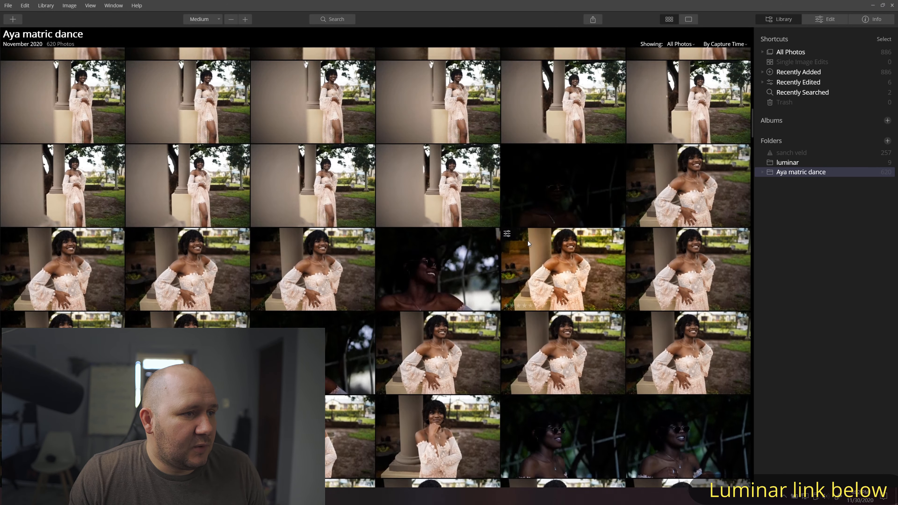
{"action": "scroll", "coordinate": [527, 241], "scroll_direction": "up", "scroll_amount": 1}
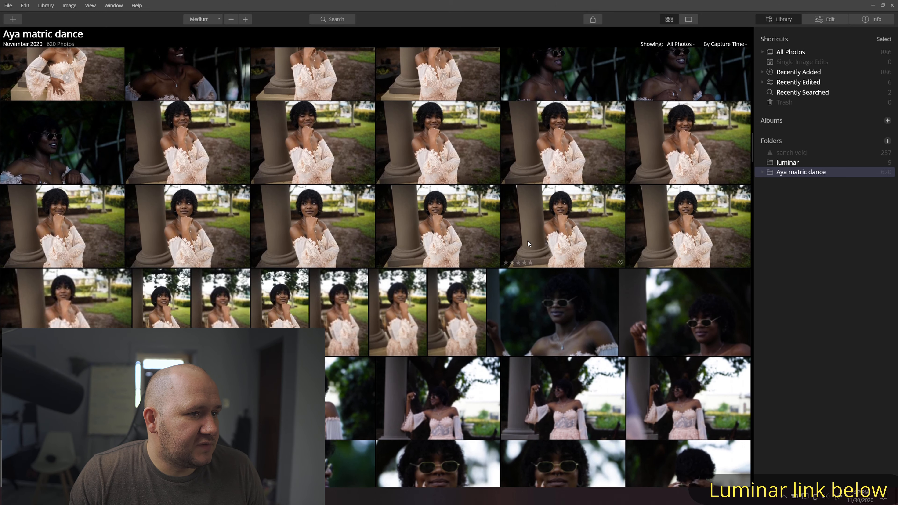
{"action": "double_click", "coordinate": [387, 177]}
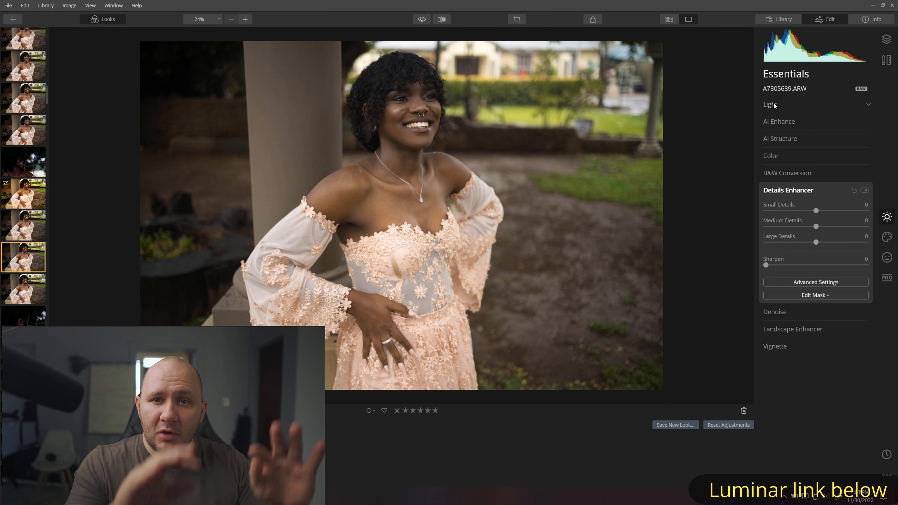
- Set Exposure 0.24, Smart Contrast 38, Highlights 8, Shadows 5, Blacks -8 and Temperature 6116
{"action": "left_click", "coordinate": [793, 105]}
{"action": "scroll", "coordinate": [812, 192], "scroll_direction": "down", "scroll_amount": 3}
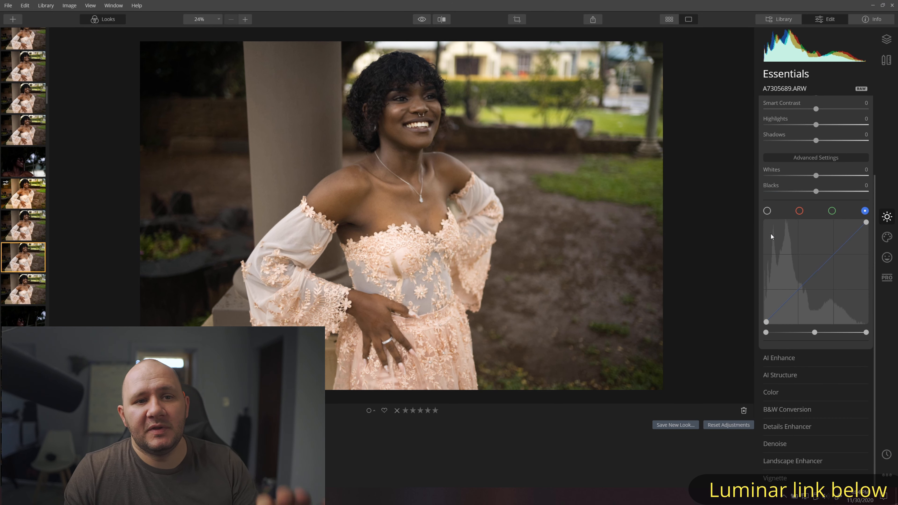
{"action": "scroll", "coordinate": [812, 128], "scroll_direction": "up", "scroll_amount": 2}
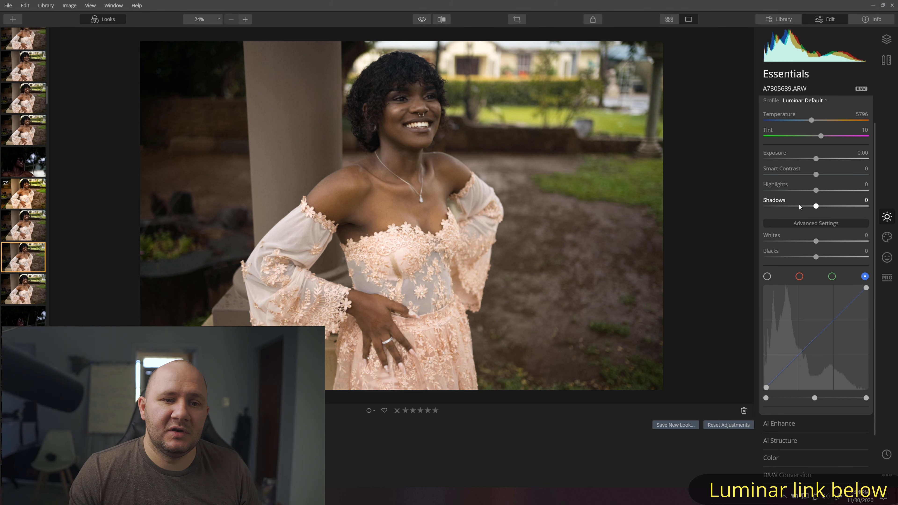
{"action": "left_click", "coordinate": [814, 224]}
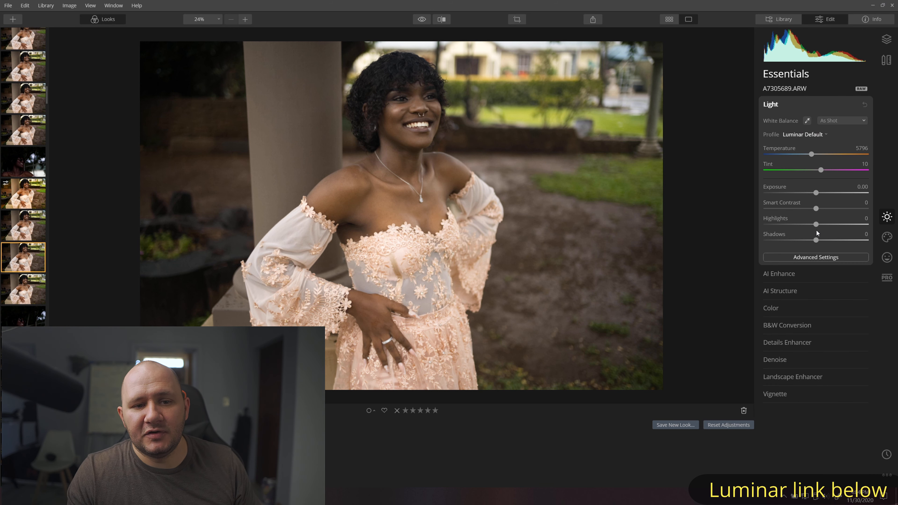
{"action": "left_click", "coordinate": [818, 256]}
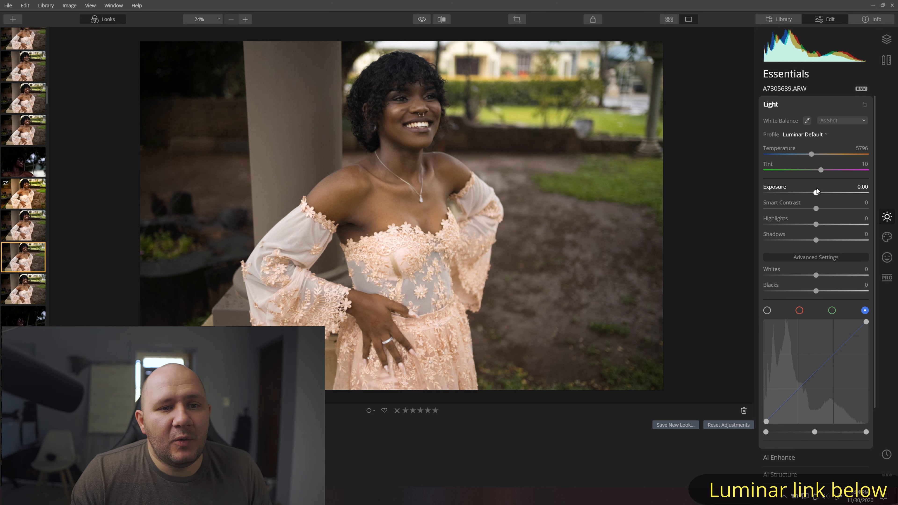
{"action": "mouse_move", "coordinate": [816, 193]}
{"action": "left_mouse_down"}
{"action": "mouse_move", "coordinate": [824, 210]}
{"action": "mouse_move", "coordinate": [836, 210]}
{"action": "mouse_move", "coordinate": [819, 193]}
{"action": "left_mouse_up"}
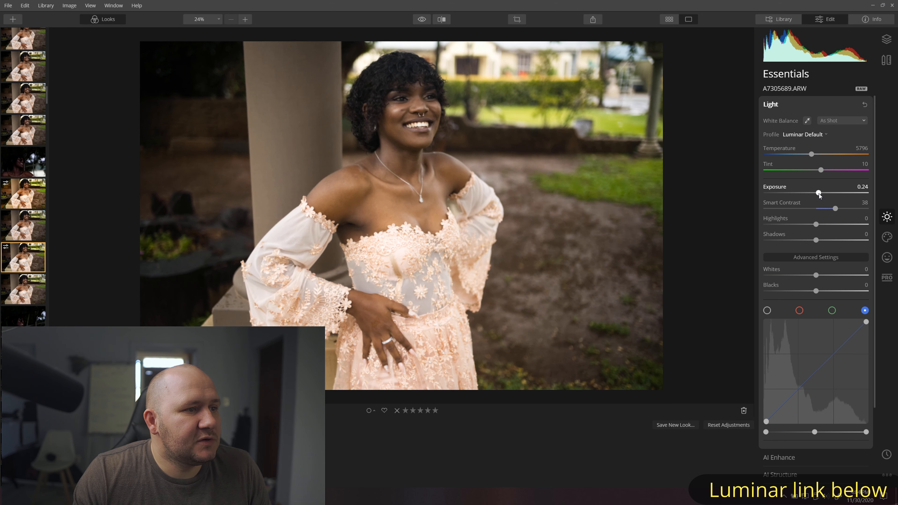
{"action": "left_click_drag", "start_coordinate": [817, 291], "coordinate": [812, 291]}
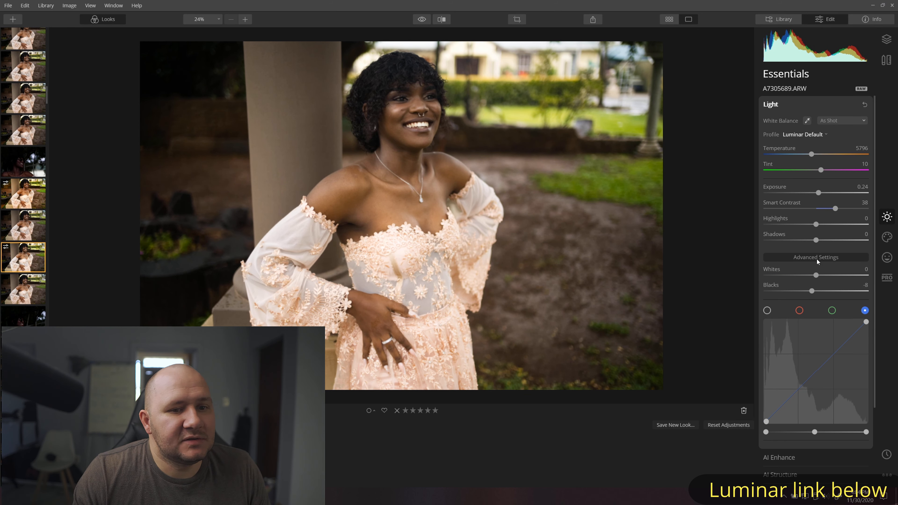
{"action": "left_click_drag", "start_coordinate": [816, 240], "coordinate": [820, 225]}
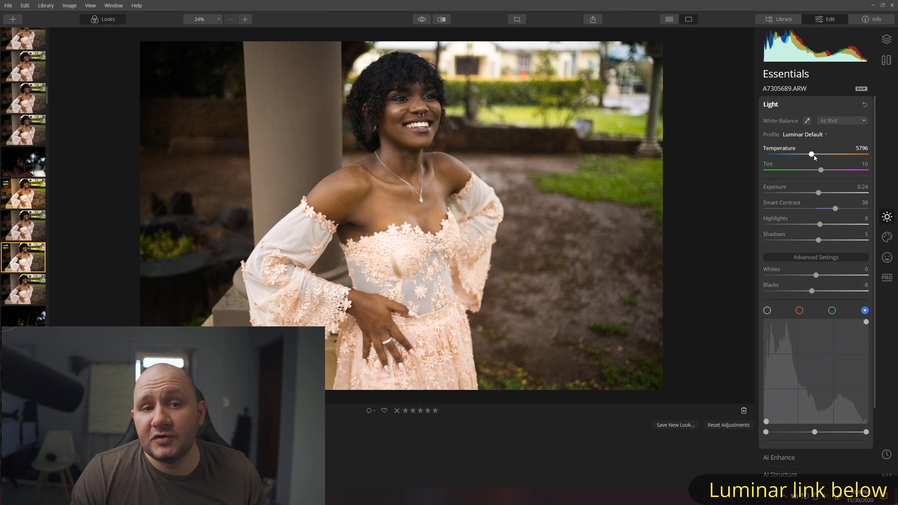
{"action": "left_click_drag", "start_coordinate": [813, 156], "coordinate": [815, 155]}
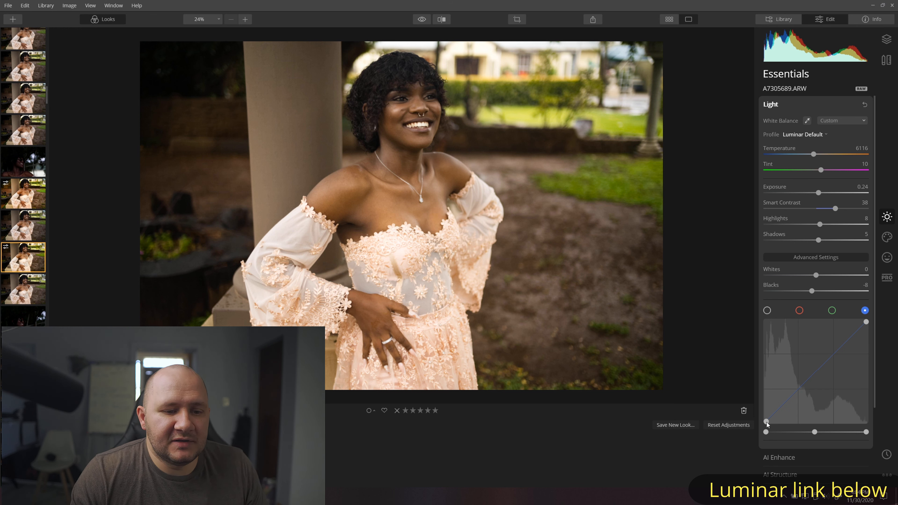
- Raise the blue channel's black point and pull its mid-curve down slightly
{"action": "mouse_move", "coordinate": [767, 418]}
{"action": "left_mouse_down"}
{"action": "mouse_move", "coordinate": [773, 424]}
{"action": "mouse_move", "coordinate": [769, 417]}
{"action": "left_mouse_up"}
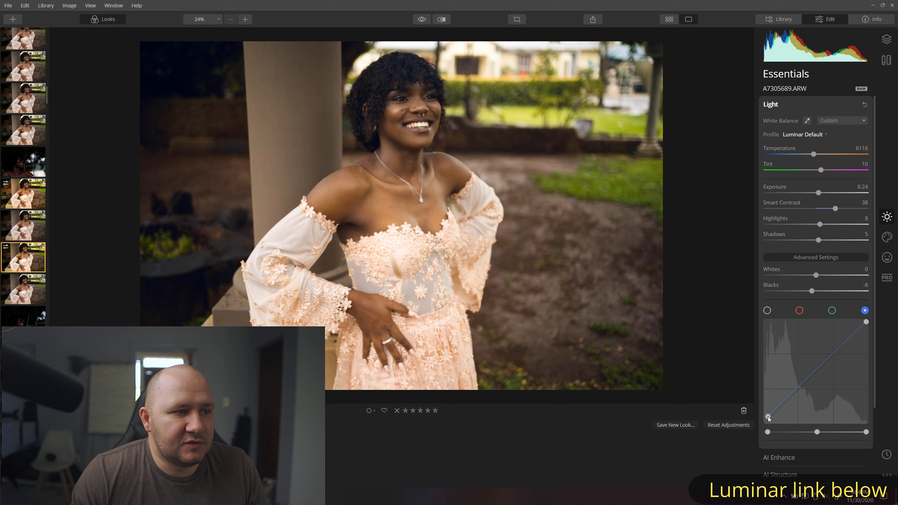
{"action": "left_click", "coordinate": [785, 402]}
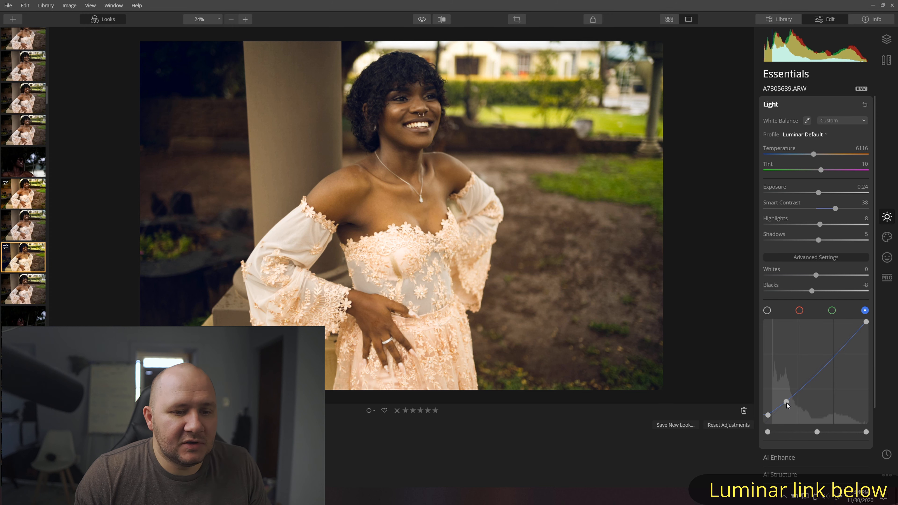
{"action": "mouse_move", "coordinate": [787, 403]}
{"action": "left_mouse_down"}
{"action": "mouse_move", "coordinate": [767, 416]}
{"action": "mouse_move", "coordinate": [783, 404]}
{"action": "left_mouse_up"}
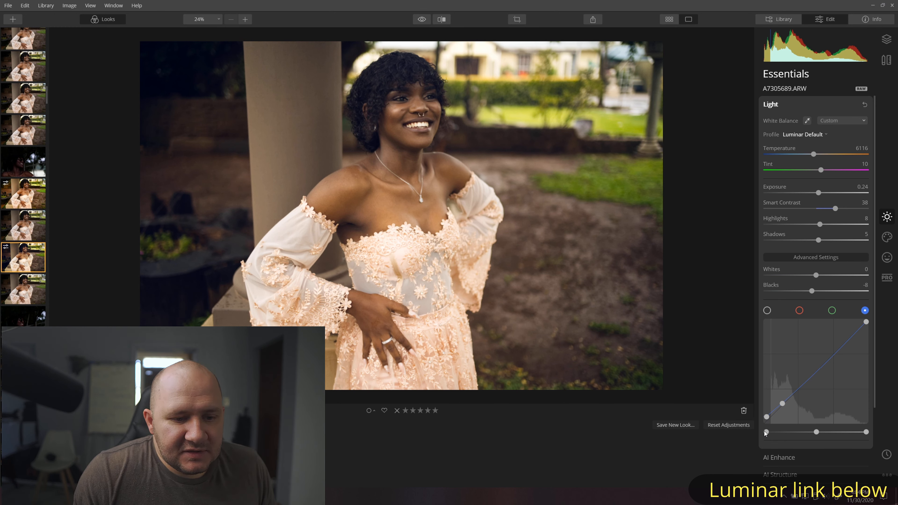
{"action": "left_click_drag", "start_coordinate": [767, 433], "coordinate": [768, 433]}
- Collapse the Light adjustments and expand the AI Enhance settings
{"action": "scroll", "coordinate": [770, 424], "scroll_direction": "down", "scroll_amount": 1}
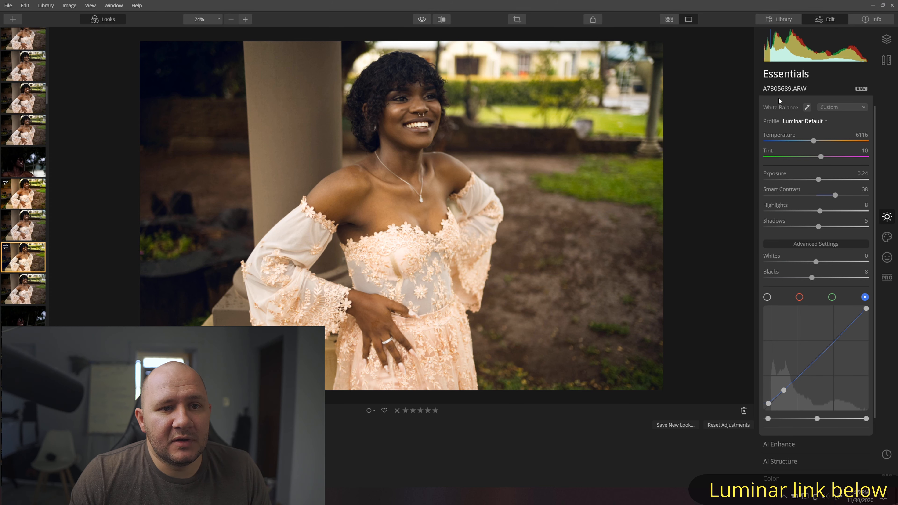
{"action": "scroll", "coordinate": [779, 97], "scroll_direction": "up", "scroll_amount": 1}
{"action": "left_click", "coordinate": [785, 118]}
{"action": "left_click", "coordinate": [785, 128]}
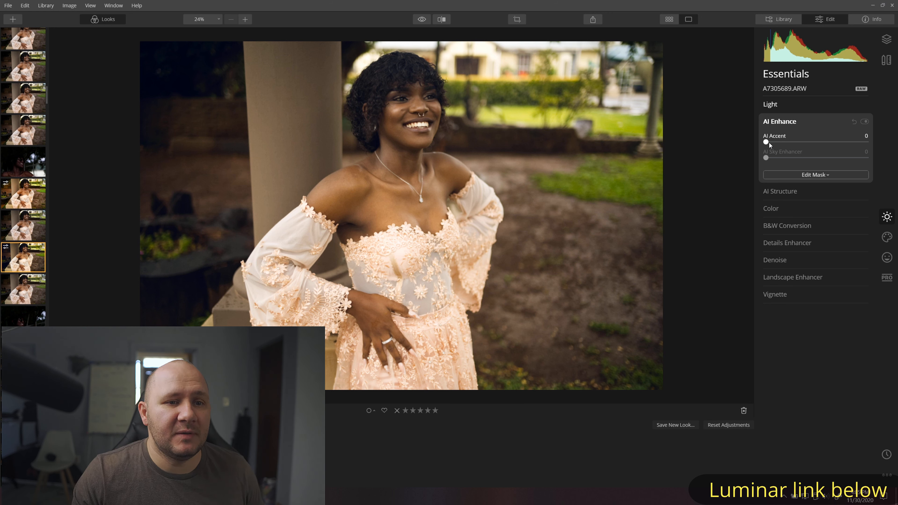
- Raise AI Accent to 53 and review the Light settings
{"action": "mouse_move", "coordinate": [767, 142]}
{"action": "left_mouse_down"}
{"action": "mouse_move", "coordinate": [821, 149]}
{"action": "mouse_move", "coordinate": [757, 154]}
{"action": "left_mouse_up"}
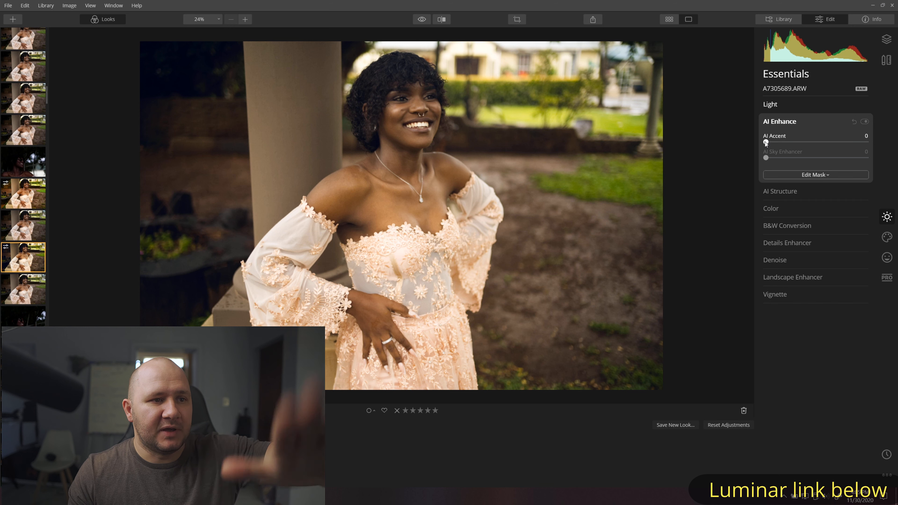
{"action": "left_click_drag", "start_coordinate": [766, 143], "coordinate": [819, 145]}
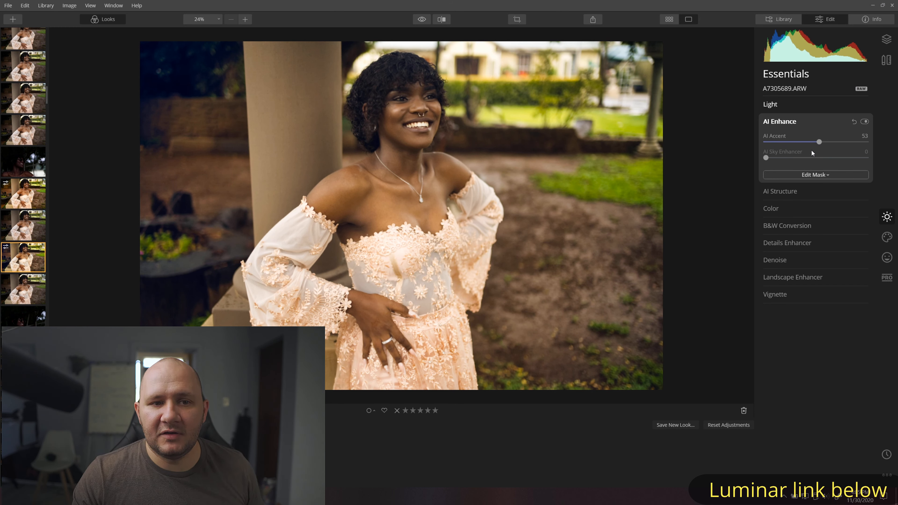
{"action": "left_click", "coordinate": [776, 104]}
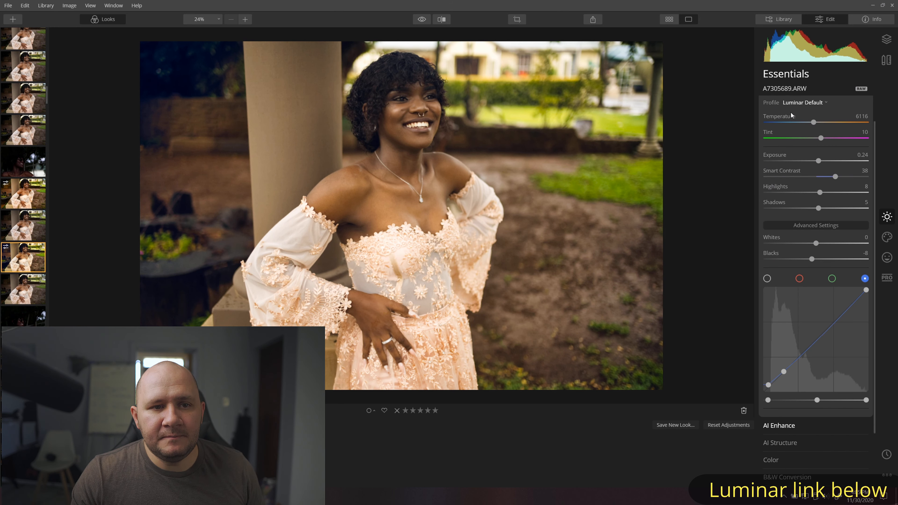
- Collapse Light and AI Enhance, and expand the AI Structure settings
{"action": "left_click", "coordinate": [791, 100]}
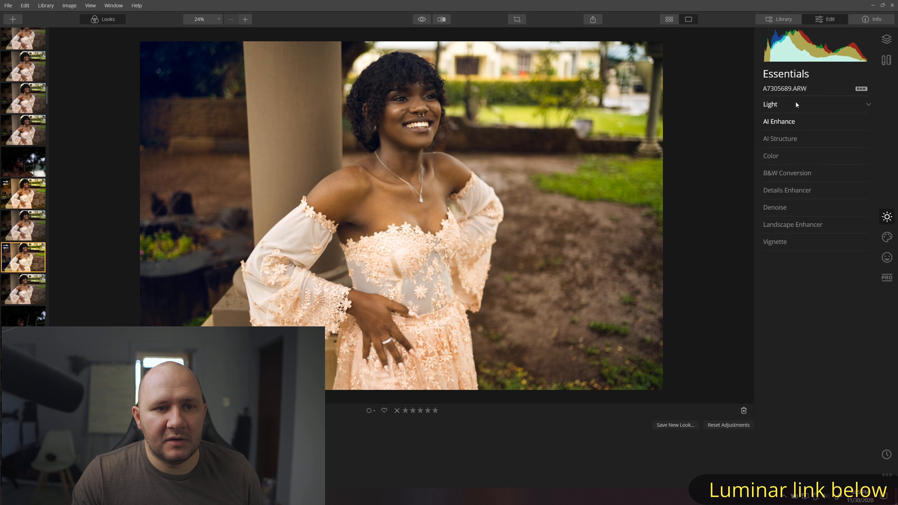
{"action": "left_click", "coordinate": [792, 121]}
{"action": "left_click", "coordinate": [791, 121]}
{"action": "left_click", "coordinate": [788, 140]}
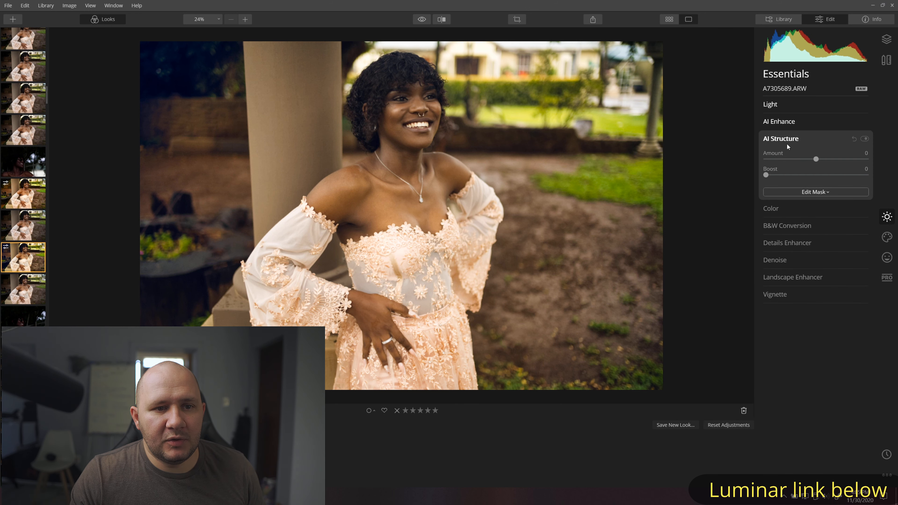
- Test AI Structure at 100, then reset its Amount back to 0
{"action": "left_click", "coordinate": [789, 145]}
{"action": "left_click", "coordinate": [779, 141]}
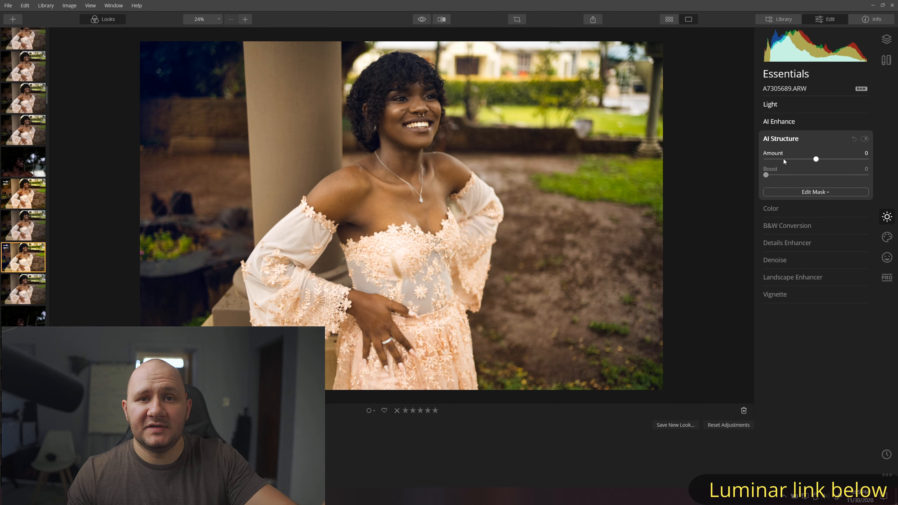
{"action": "left_click_drag", "start_coordinate": [815, 159], "coordinate": [886, 168]}
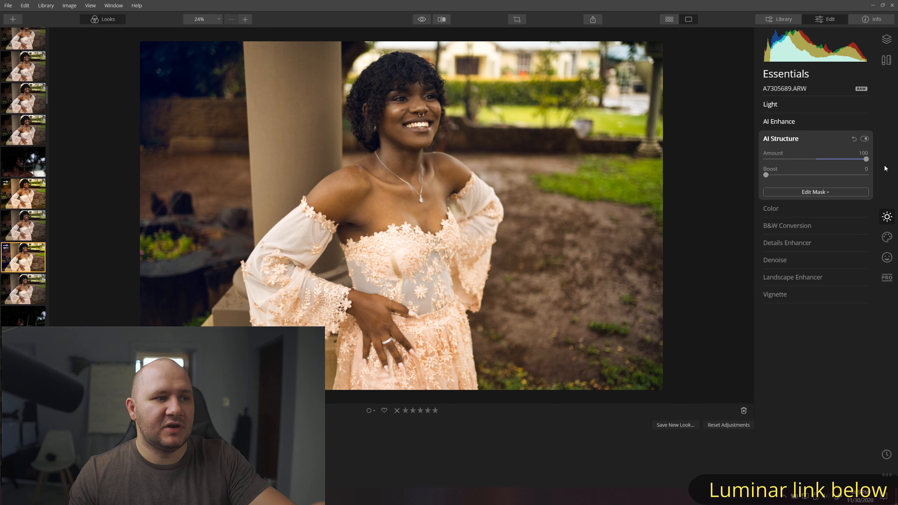
{"action": "left_click", "coordinate": [818, 159]}
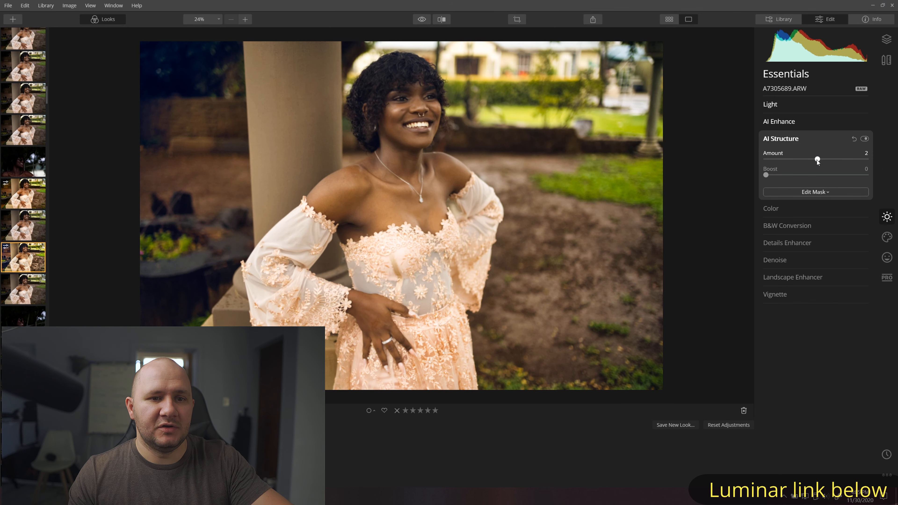
{"action": "double_click", "coordinate": [818, 159]}
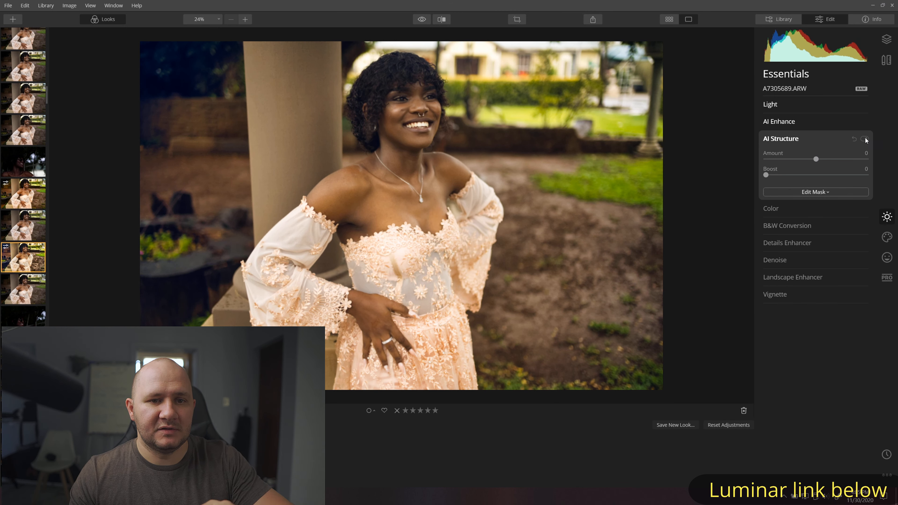
{"action": "left_click", "coordinate": [782, 138]}
- Set Color Saturation to 16 and Vibrance to 10
{"action": "left_click", "coordinate": [780, 157]}
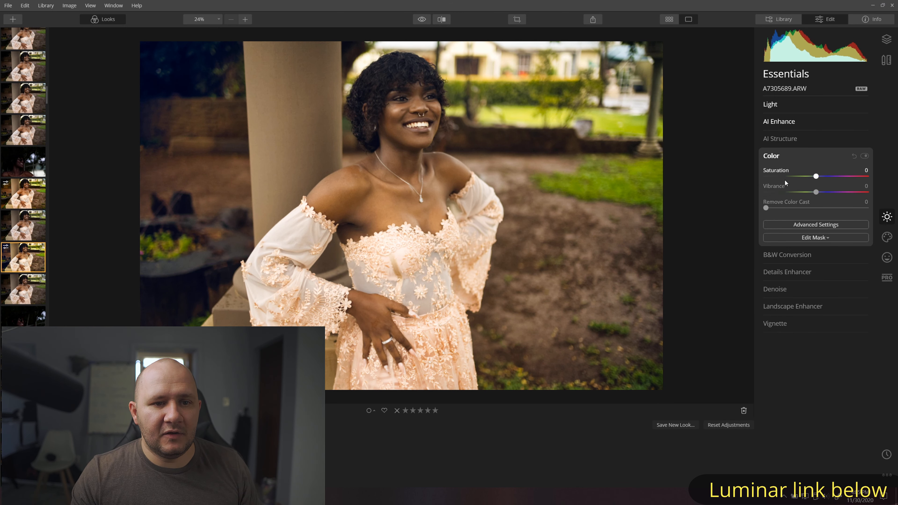
{"action": "left_click_drag", "start_coordinate": [818, 177], "coordinate": [824, 176]}
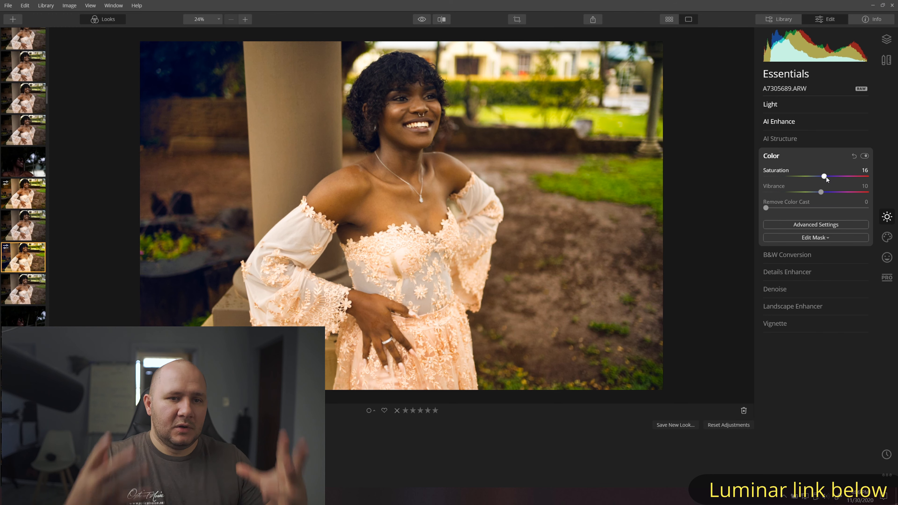
{"action": "left_click", "coordinate": [780, 156]}
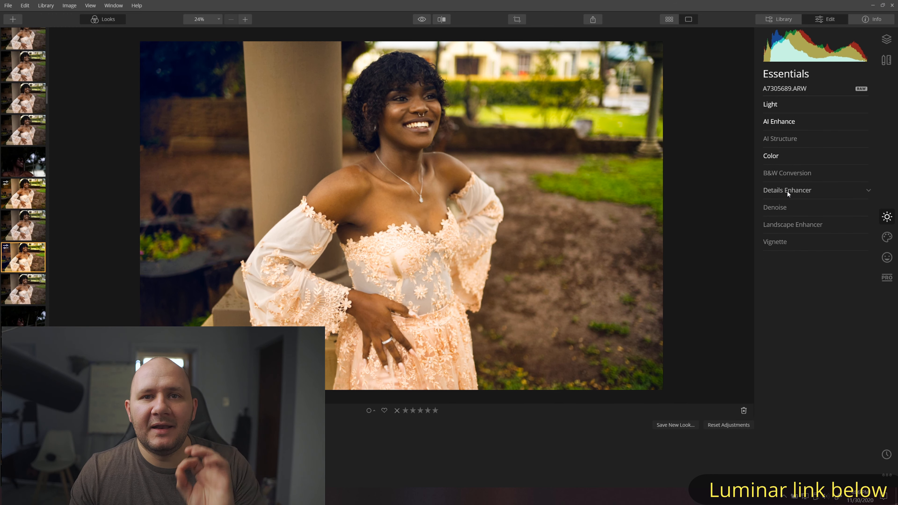
- Zoom to 100% on the face and set Small Details to 18, comparing on and off
{"action": "left_click", "coordinate": [787, 189]}
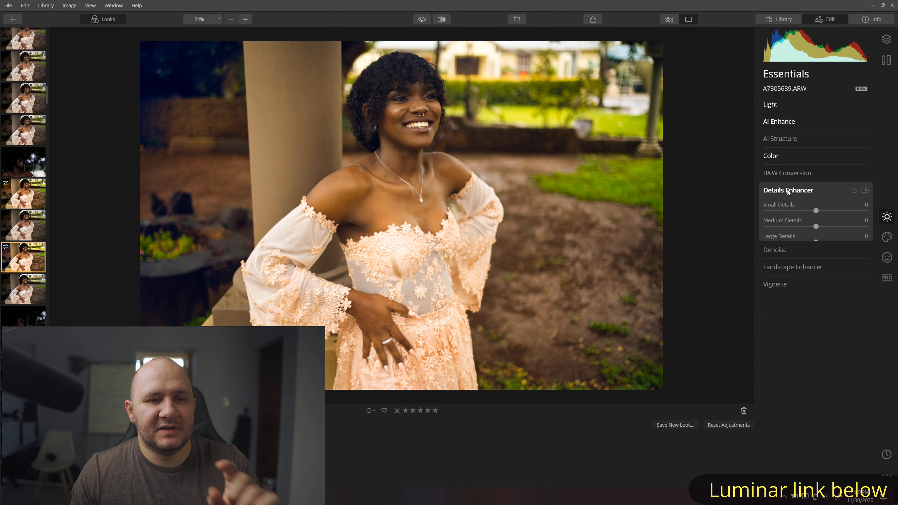
{"action": "left_click", "coordinate": [435, 121]}
{"action": "left_click_drag", "start_coordinate": [476, 103], "coordinate": [549, 194]}
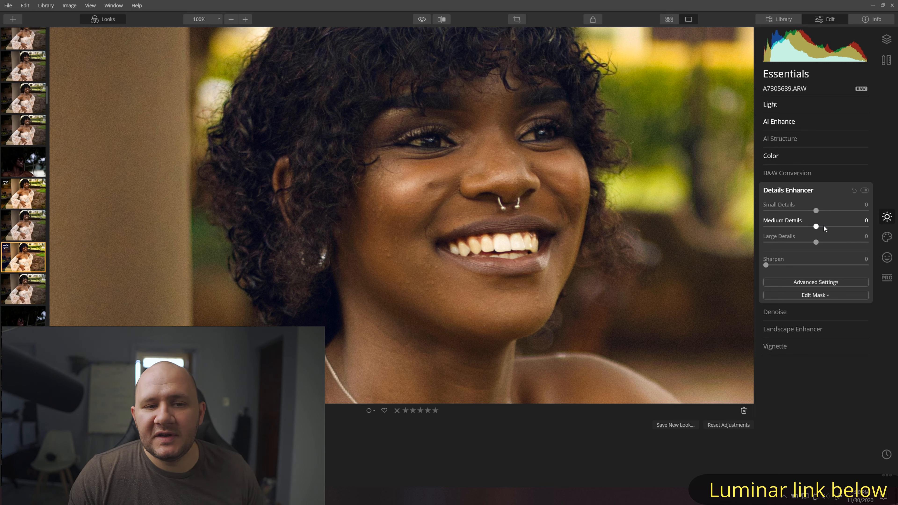
{"action": "left_click_drag", "start_coordinate": [817, 211], "coordinate": [830, 210]}
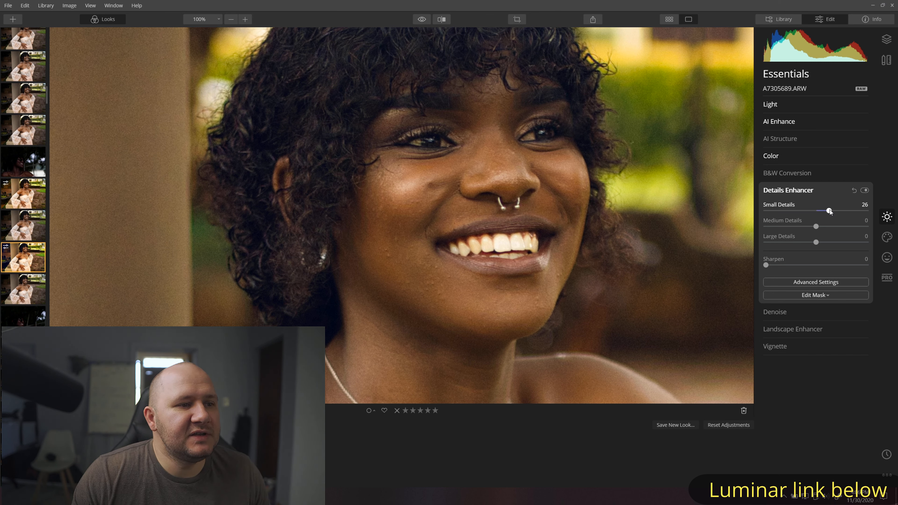
{"action": "left_click", "coordinate": [865, 191]}
{"action": "left_click", "coordinate": [865, 191]}
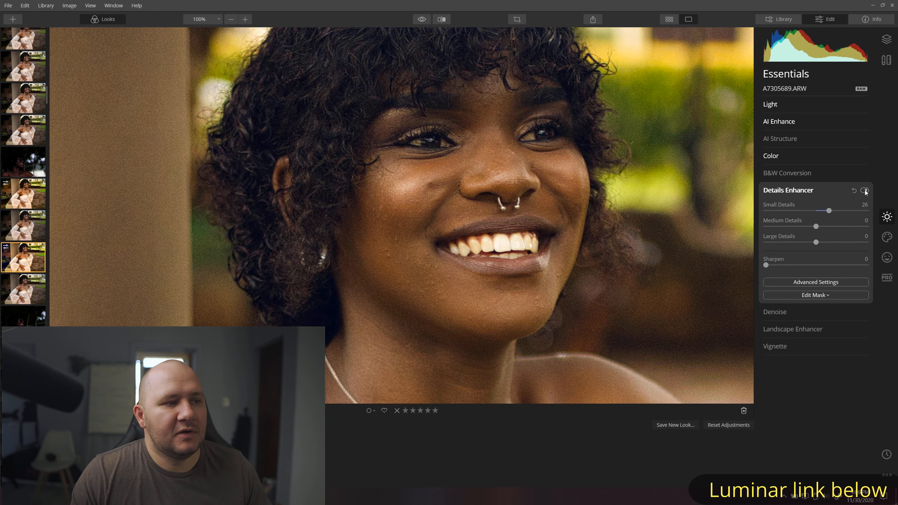
{"action": "left_click", "coordinate": [865, 191]}
{"action": "left_click", "coordinate": [866, 191]}
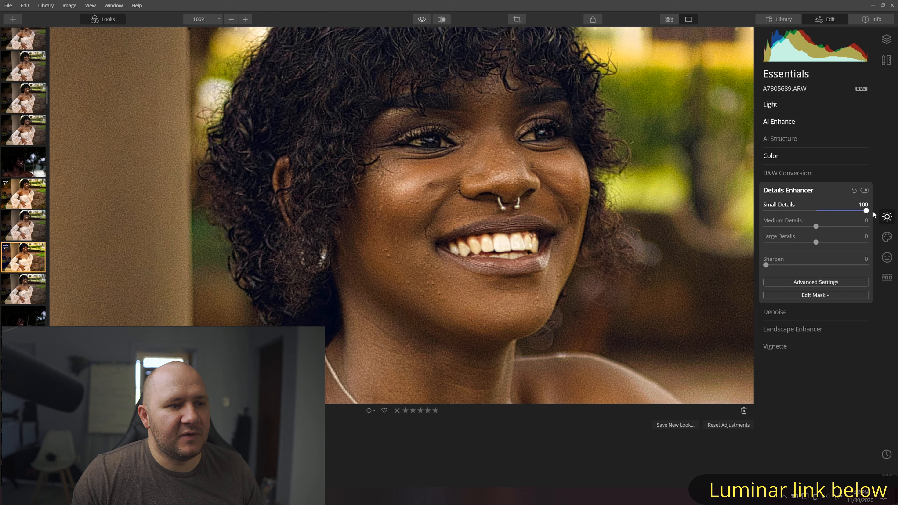
{"action": "left_click_drag", "start_coordinate": [832, 213], "coordinate": [825, 212]}
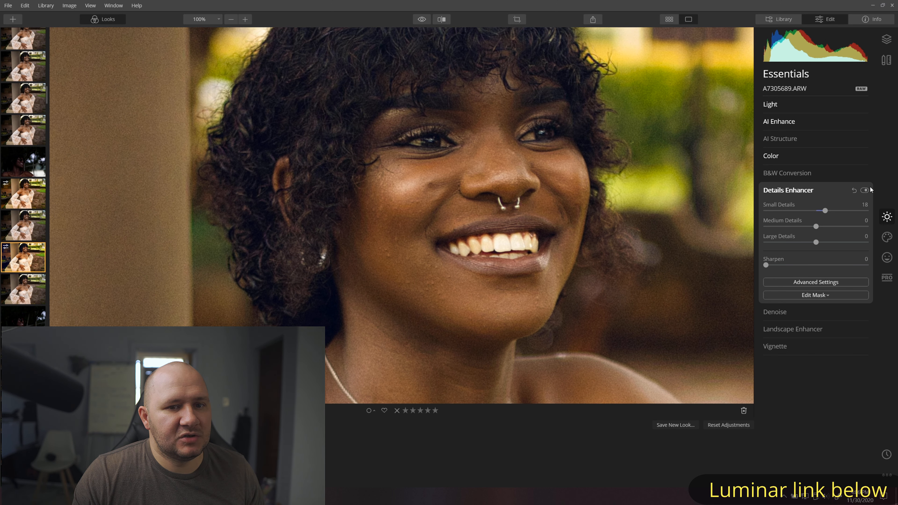
{"action": "left_click", "coordinate": [865, 191]}
{"action": "left_click", "coordinate": [865, 191]}
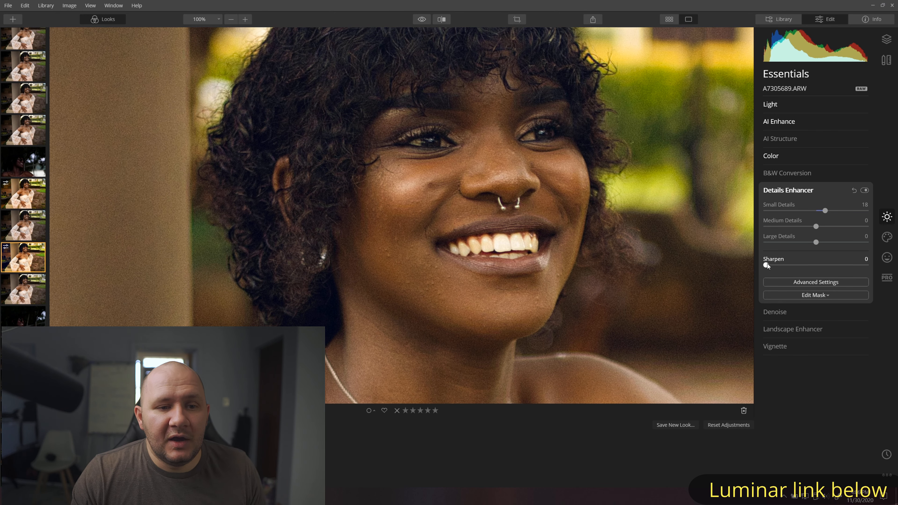
- Test Sharpen, leave it at 0, and fit the whole portrait in view
{"action": "left_click_drag", "start_coordinate": [811, 263], "coordinate": [746, 256]}
{"action": "left_click", "coordinate": [788, 190]}
{"action": "left_click", "coordinate": [591, 183]}
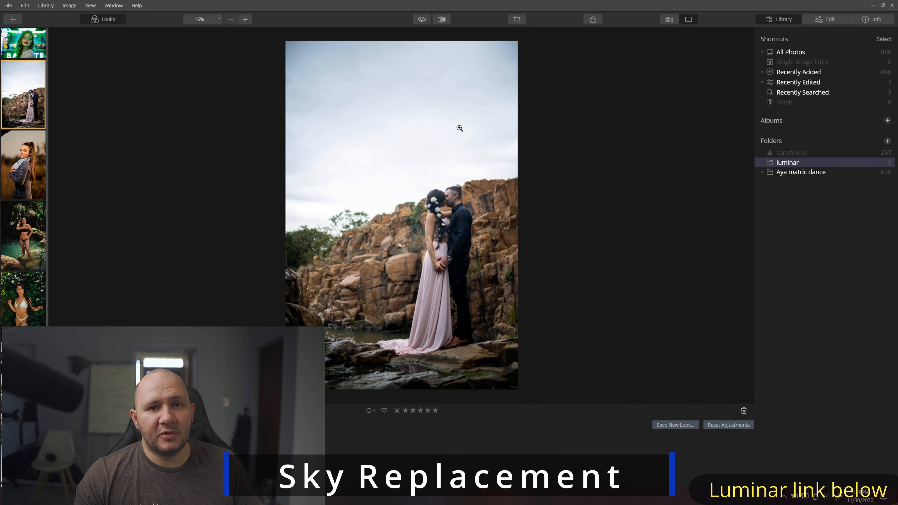
- Open engagement-22.jpg, the couple on the rocks, in the Edit workspace
{"action": "double_click", "coordinate": [460, 128]}
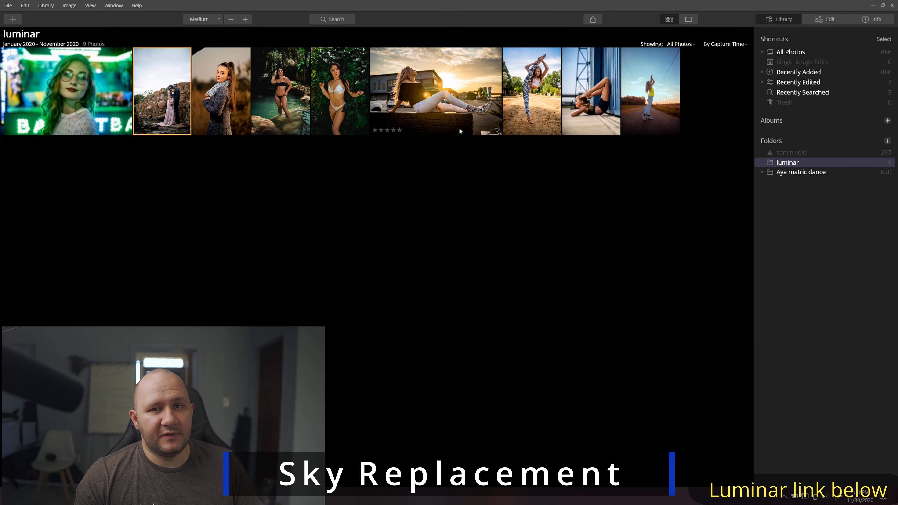
{"action": "double_click", "coordinate": [152, 106]}
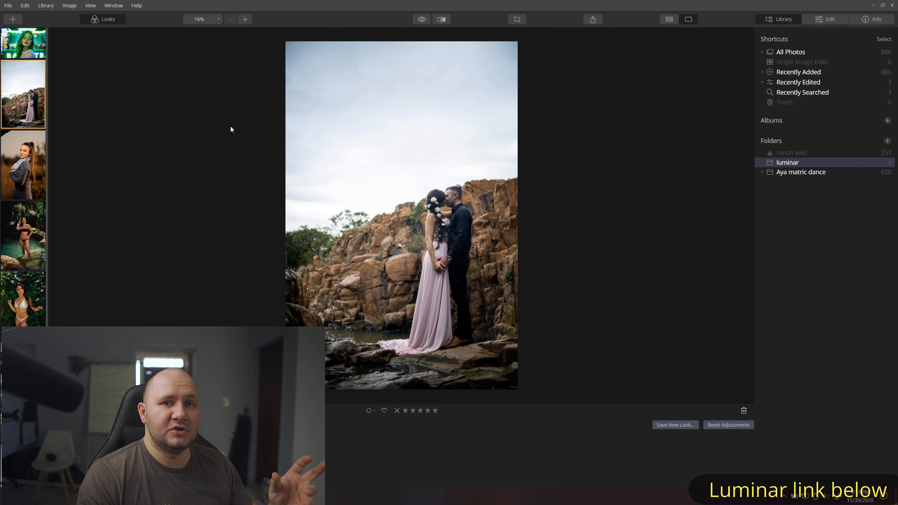
{"action": "left_click", "coordinate": [834, 21]}
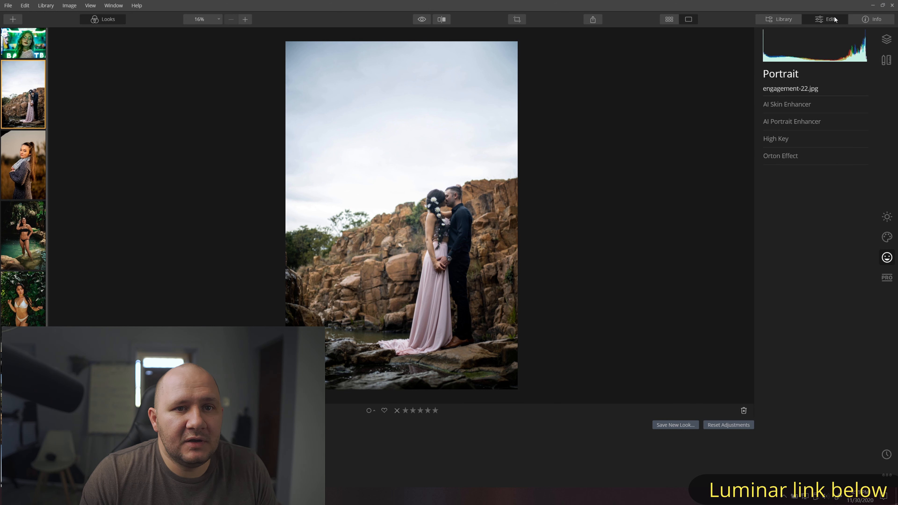
- In Essentials > AI Enhance, set AI Accent to 54 and AI Sky Enhancer to 56
{"action": "left_click", "coordinate": [792, 105]}
{"action": "left_click", "coordinate": [792, 105]}
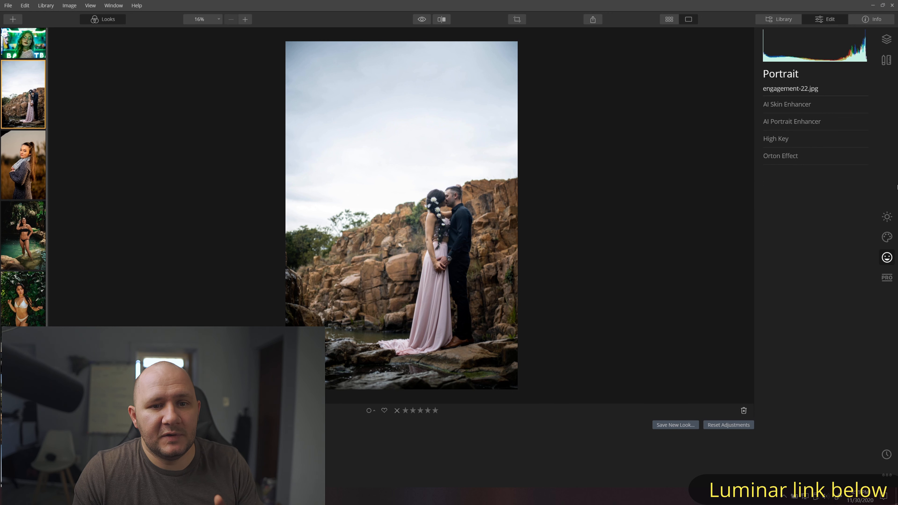
{"action": "left_click", "coordinate": [887, 217]}
{"action": "left_click", "coordinate": [781, 121]}
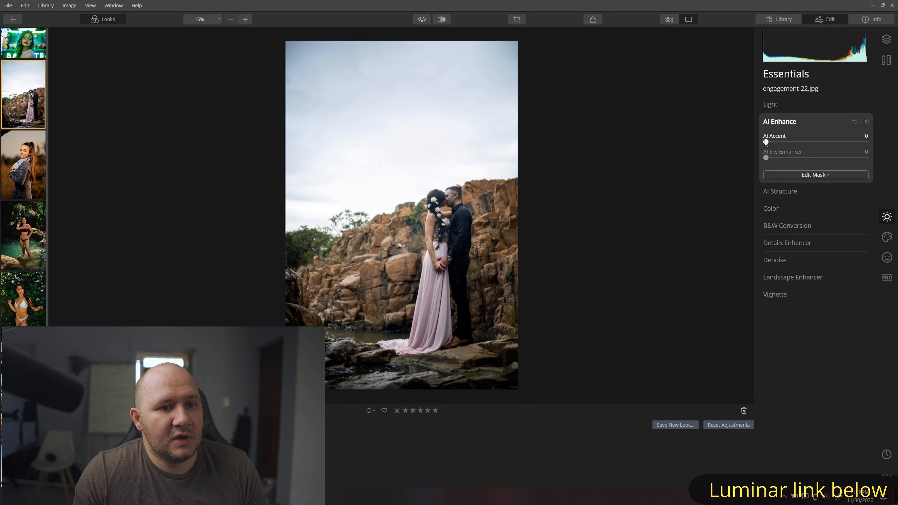
{"action": "left_click_drag", "start_coordinate": [766, 142], "coordinate": [822, 143]}
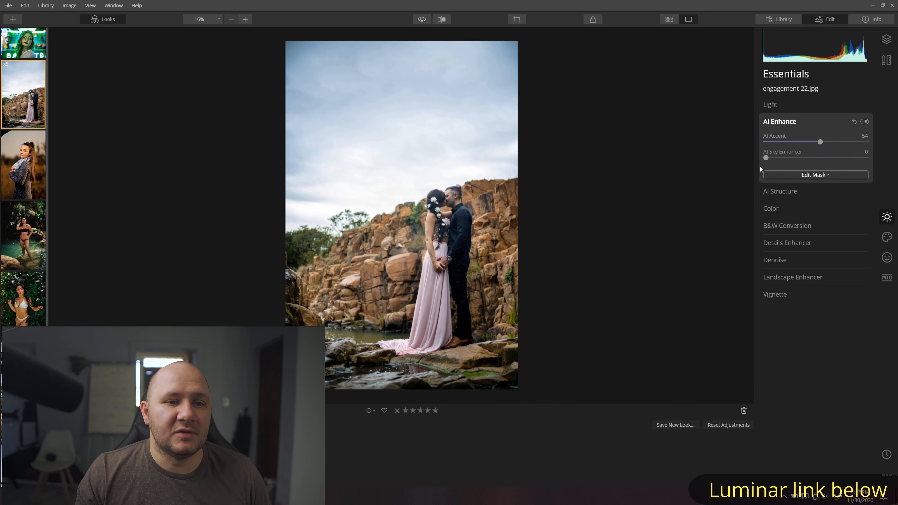
{"action": "left_click_drag", "start_coordinate": [772, 158], "coordinate": [815, 159]}
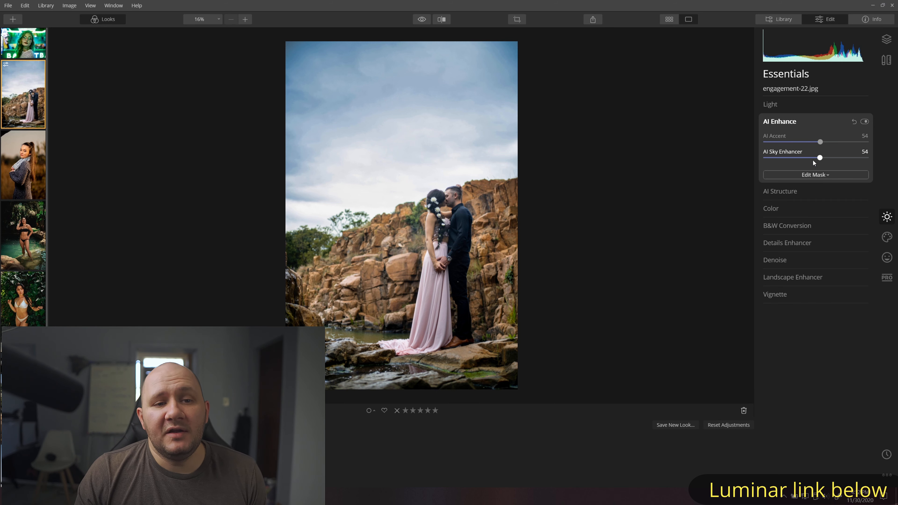
{"action": "left_click_drag", "start_coordinate": [825, 158], "coordinate": [825, 158]}
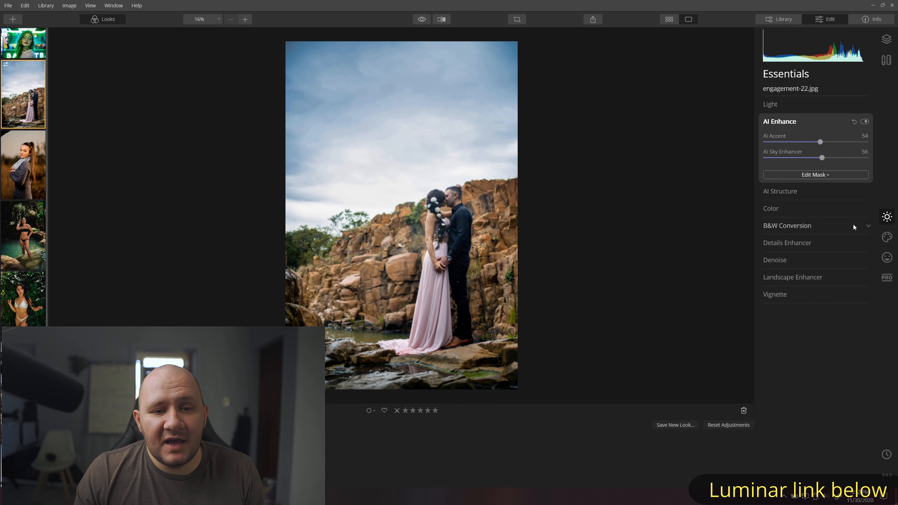
- Show the Creative tools' AI Sky Replacement with its Sky Selection list open
{"action": "left_click", "coordinate": [881, 235]}
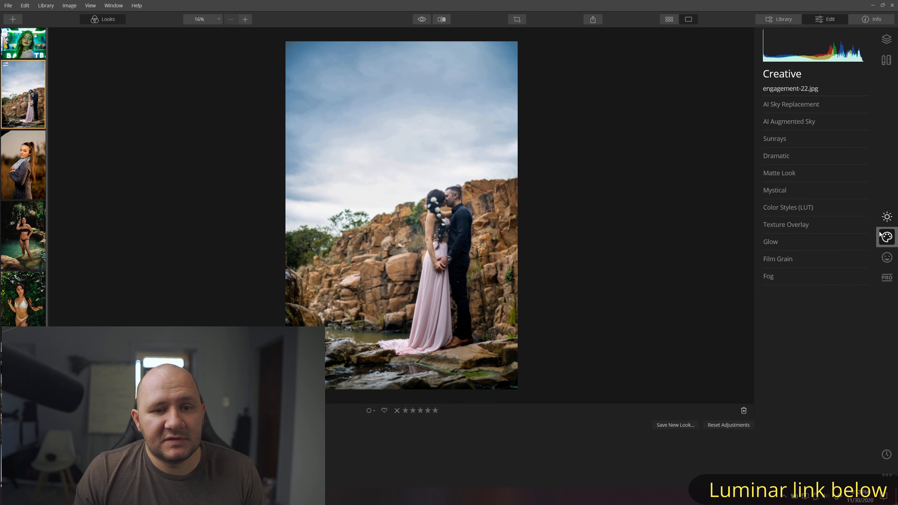
{"action": "left_click", "coordinate": [788, 106]}
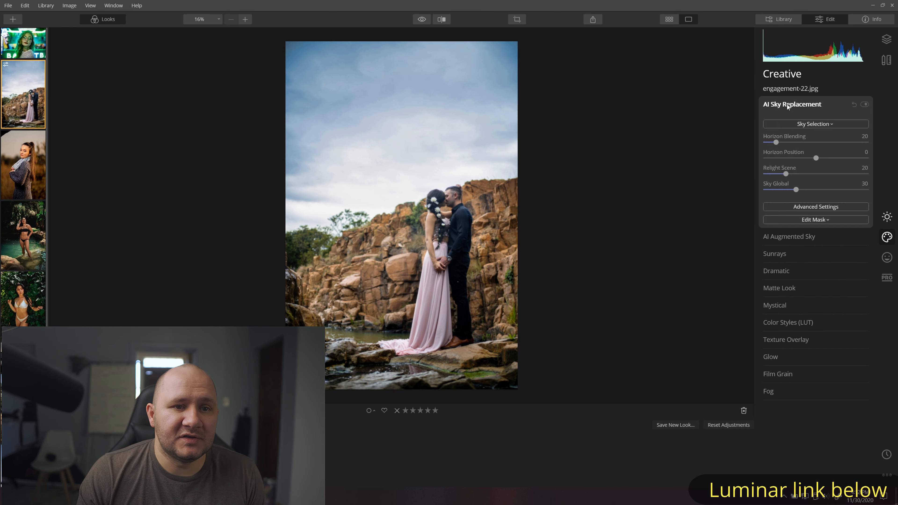
{"action": "left_click", "coordinate": [808, 125]}
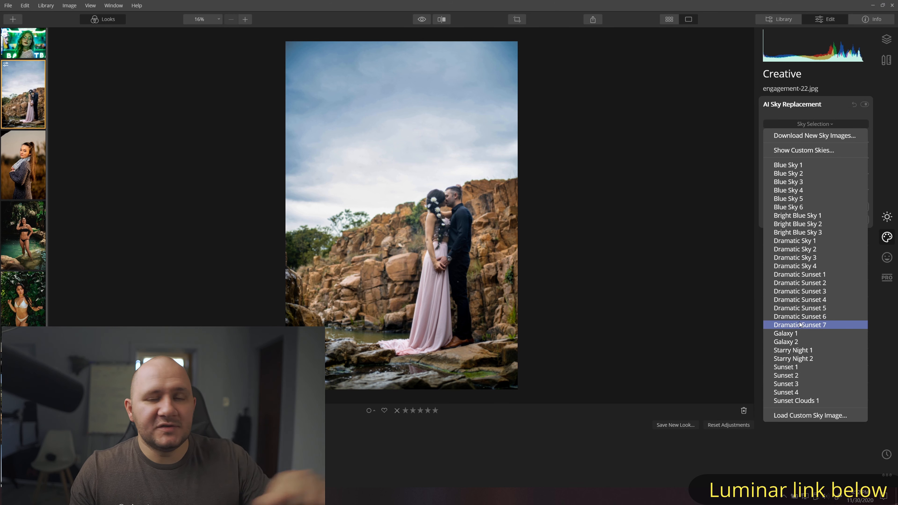
- Try Blue Sky 1, 2, 3 and Bright Blue Sky 1 as the replacement sky
{"action": "left_click", "coordinate": [803, 167]}
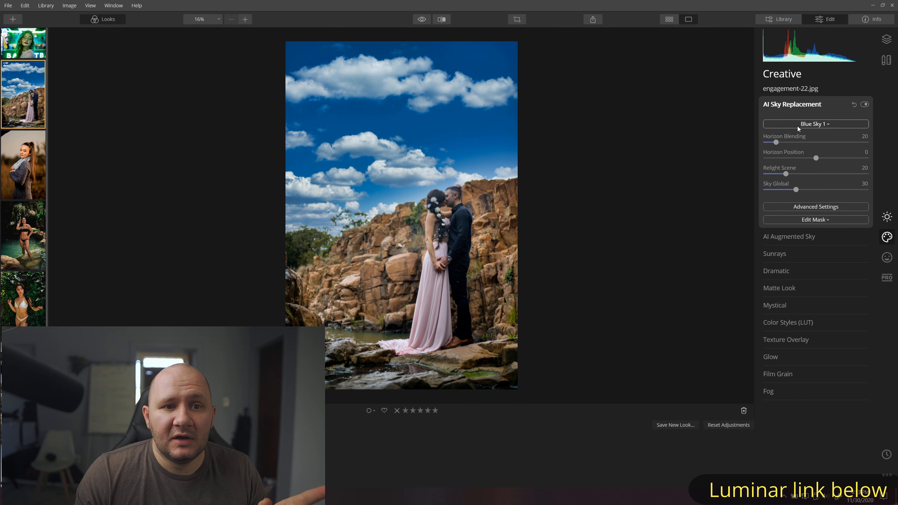
{"action": "left_click", "coordinate": [798, 124]}
{"action": "left_click", "coordinate": [789, 174]}
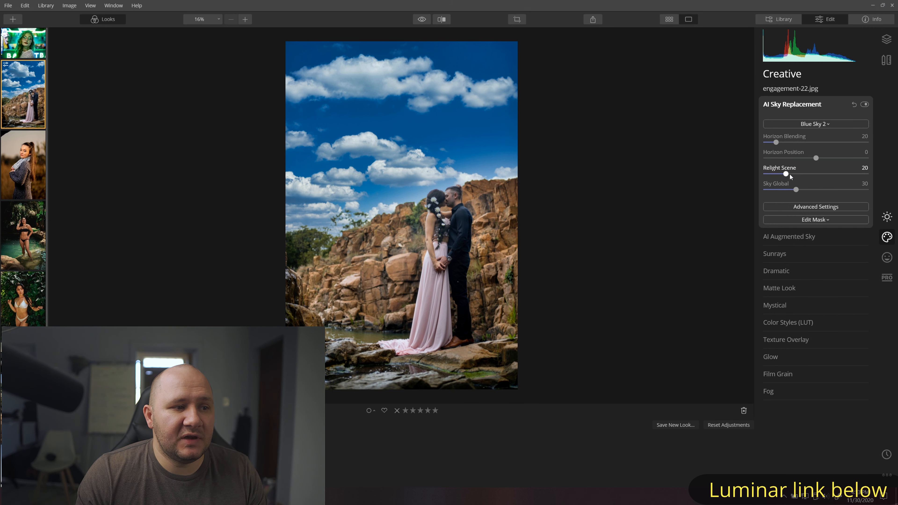
{"action": "left_click", "coordinate": [806, 125]}
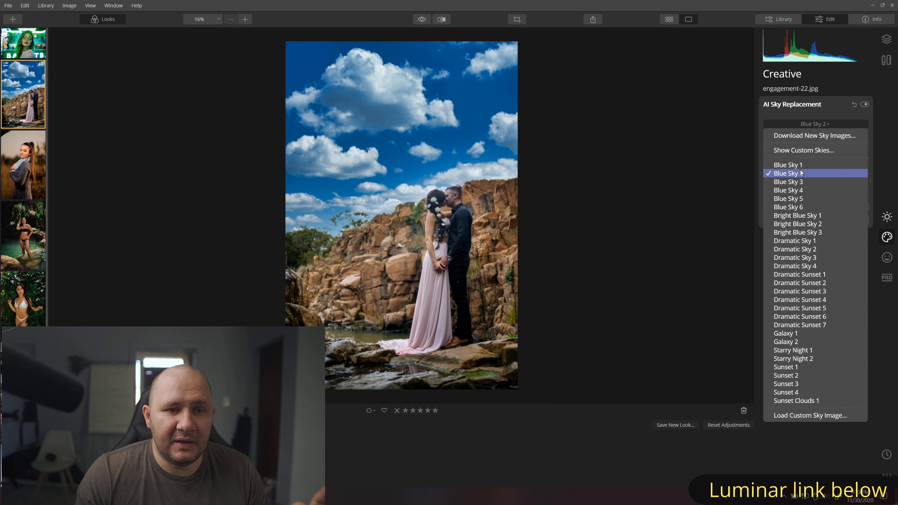
{"action": "left_click", "coordinate": [801, 183]}
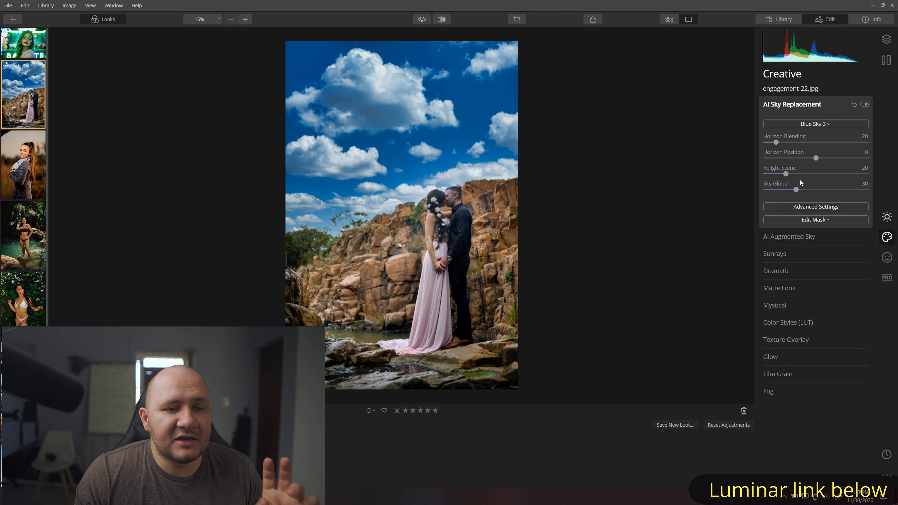
{"action": "left_click", "coordinate": [803, 127]}
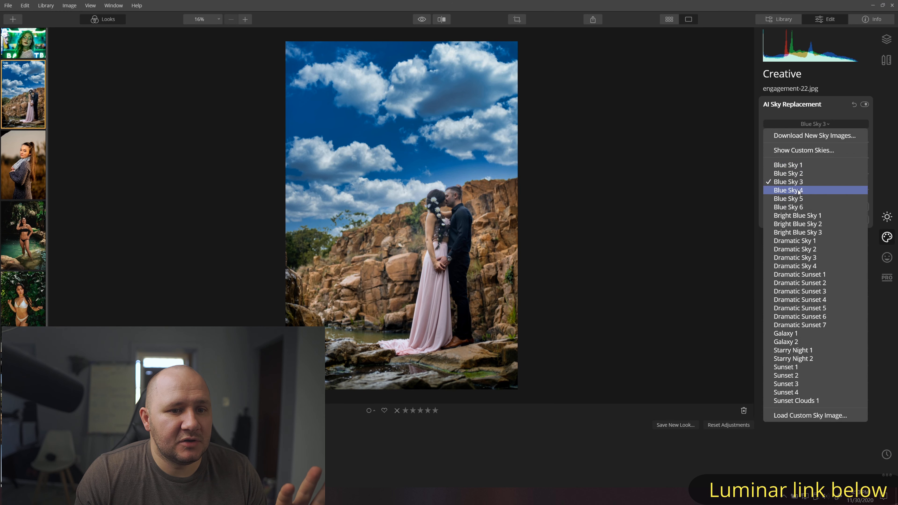
{"action": "left_click", "coordinate": [801, 213]}
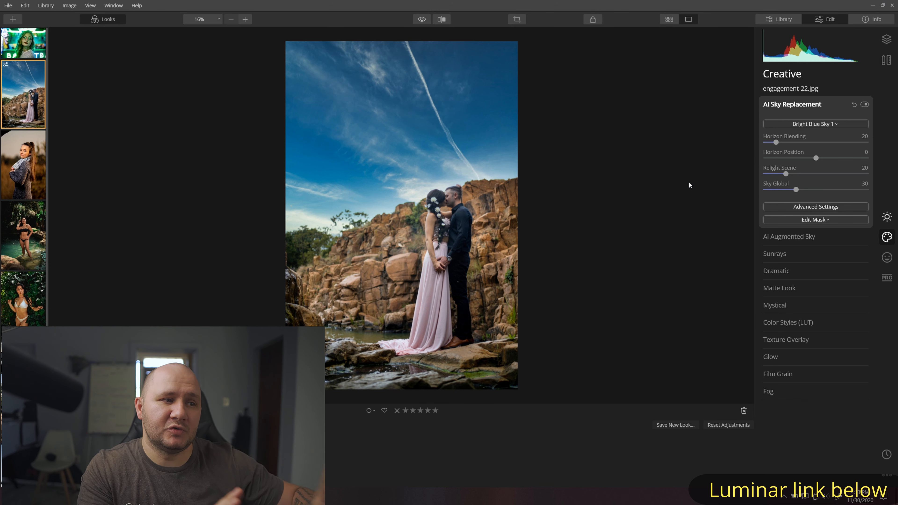
- Try Dramatic Sunset 1, 3 and 2, then settle on Dramatic Sunset 5
{"action": "left_click", "coordinate": [805, 125]}
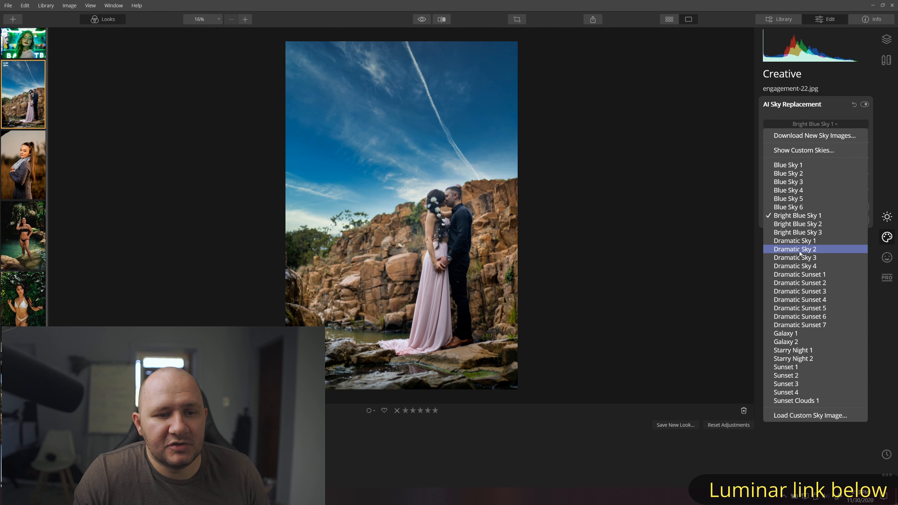
{"action": "left_click", "coordinate": [800, 275]}
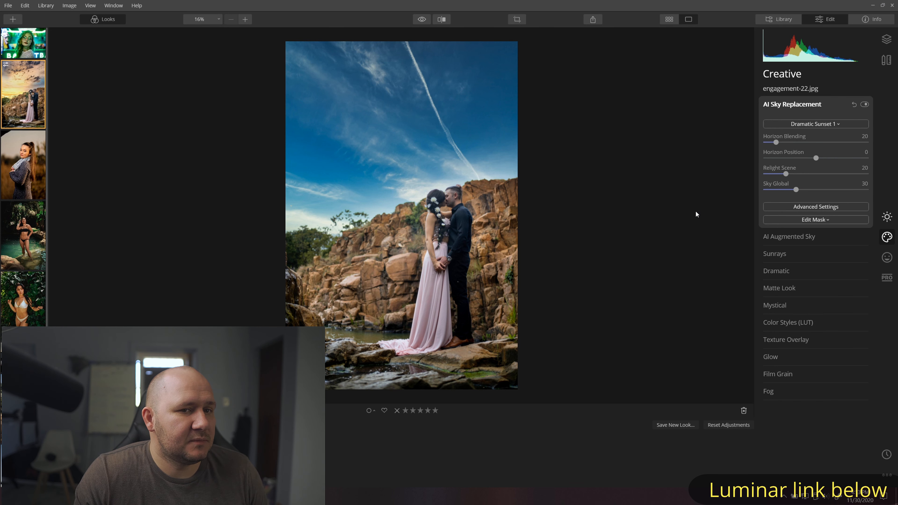
{"action": "left_click", "coordinate": [824, 123]}
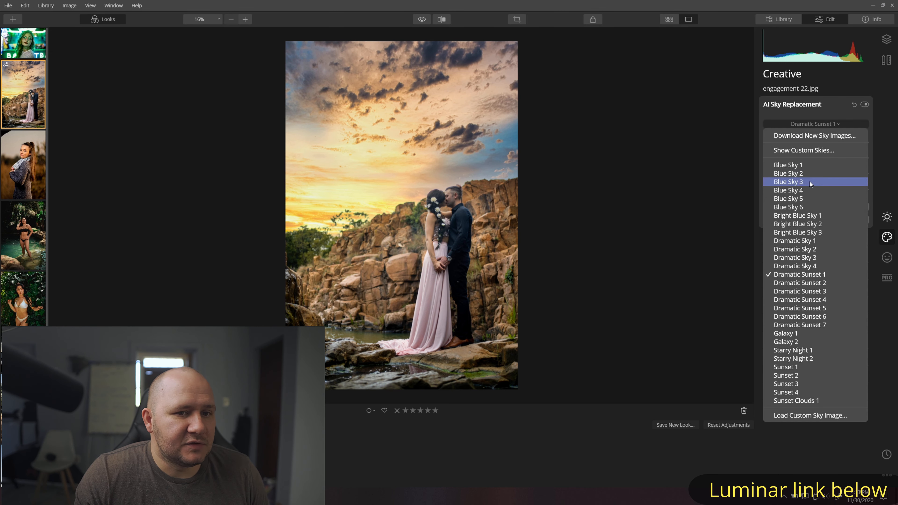
{"action": "left_click", "coordinate": [802, 294]}
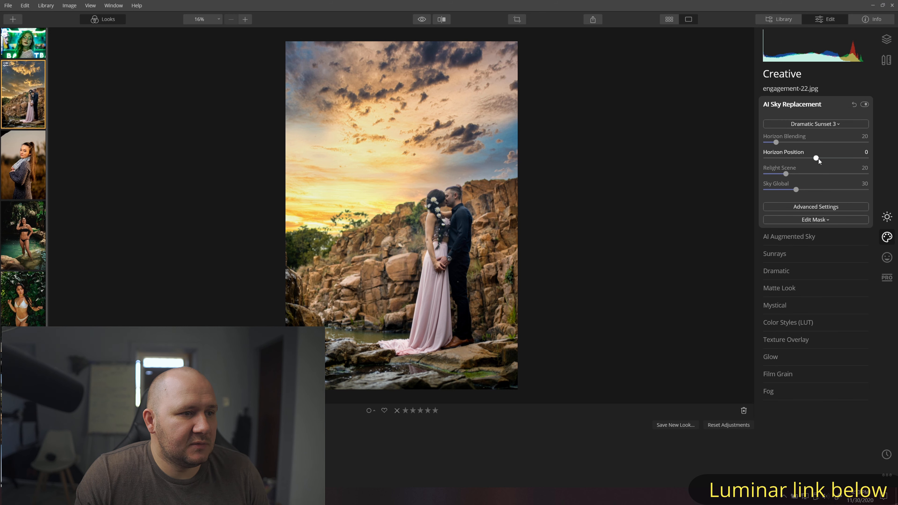
{"action": "left_click", "coordinate": [815, 124]}
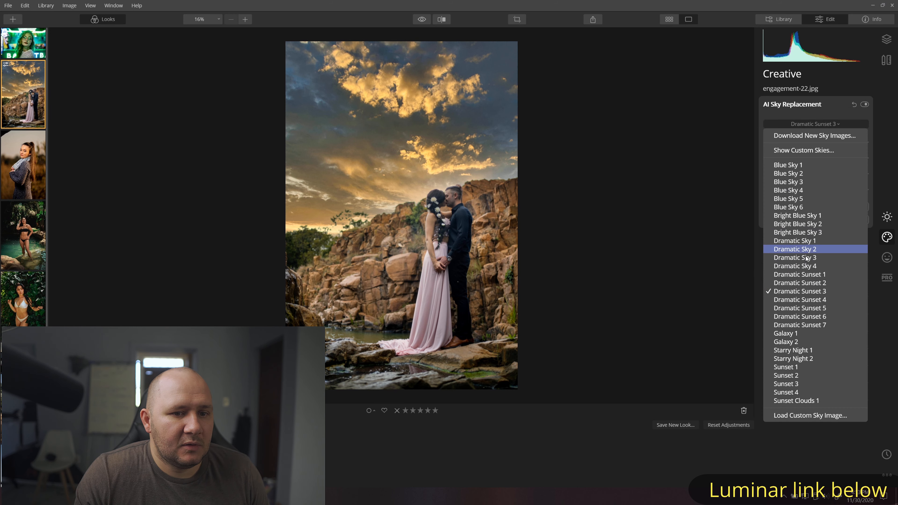
{"action": "left_click", "coordinate": [804, 286]}
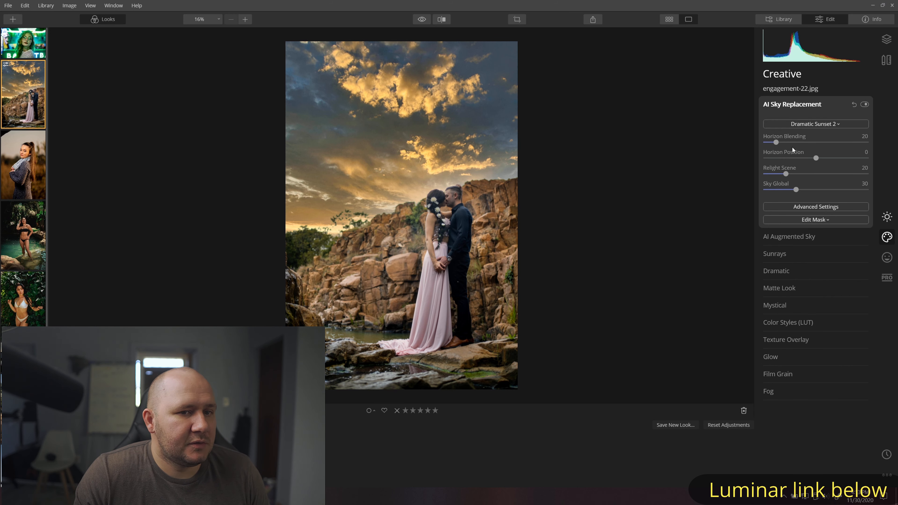
{"action": "left_click", "coordinate": [802, 123]}
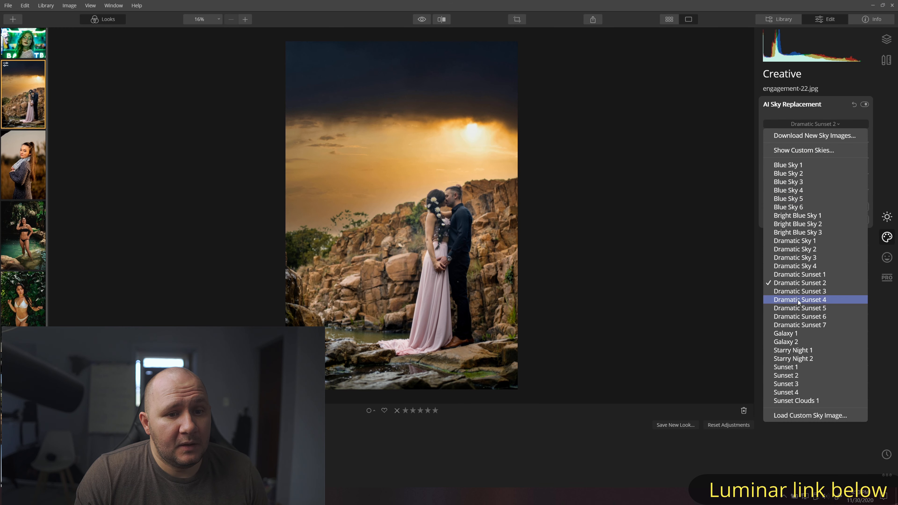
{"action": "left_click", "coordinate": [801, 308]}
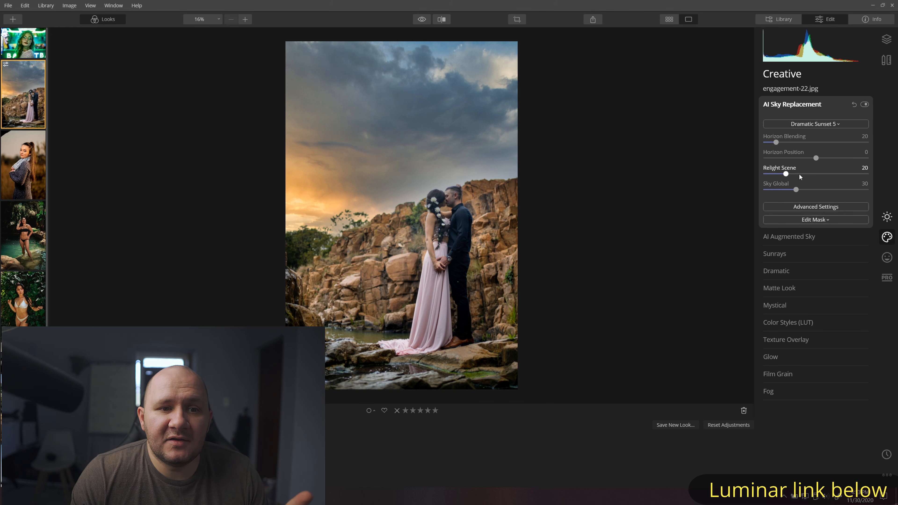
- Tone the sunset sky's Relight Scene down to 7 and check the couple at full size
{"action": "left_click_drag", "start_coordinate": [787, 173], "coordinate": [867, 175]}
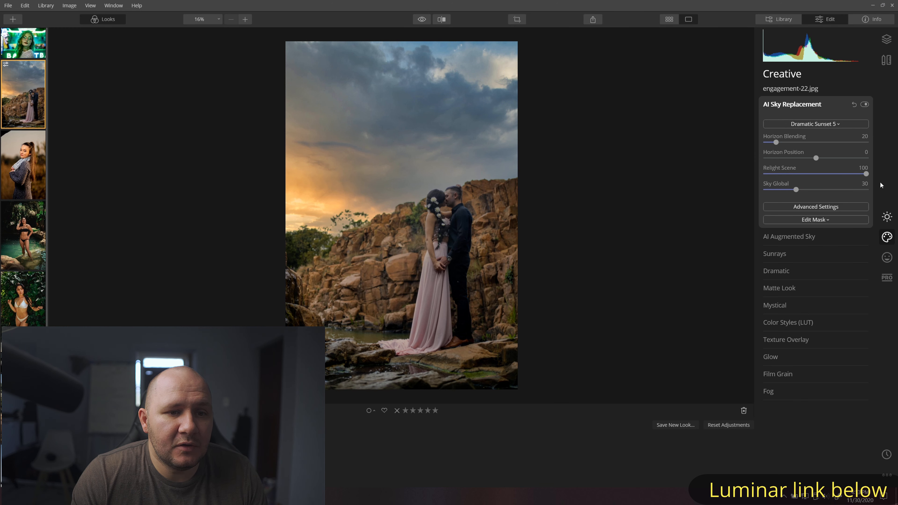
{"action": "double_click", "coordinate": [790, 174]}
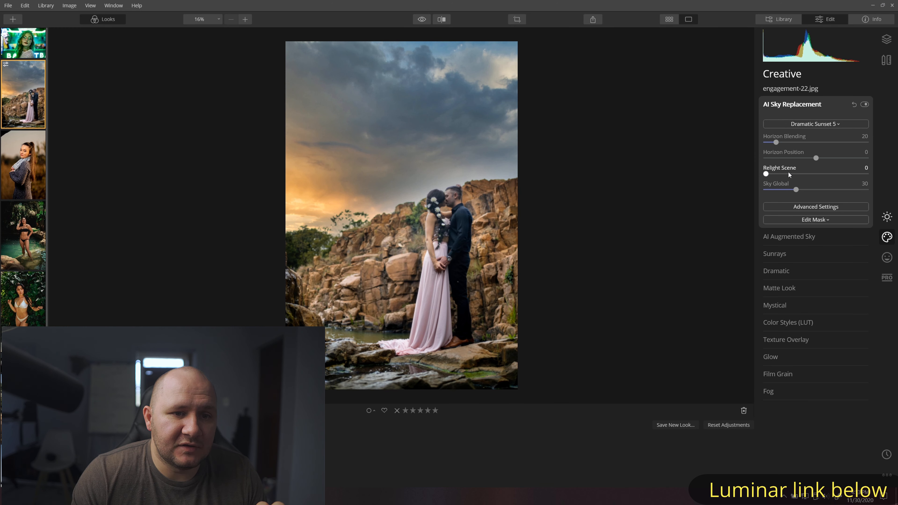
{"action": "left_click", "coordinate": [808, 209]}
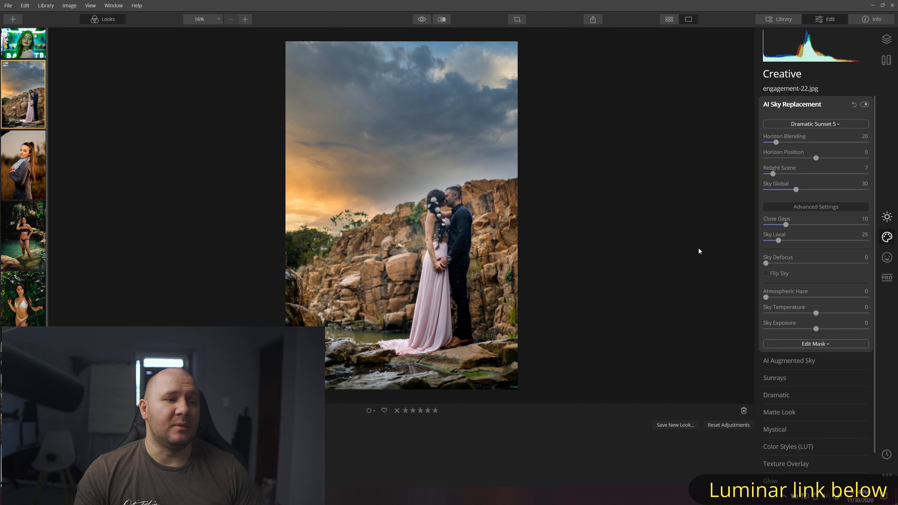
{"action": "left_click", "coordinate": [453, 205]}
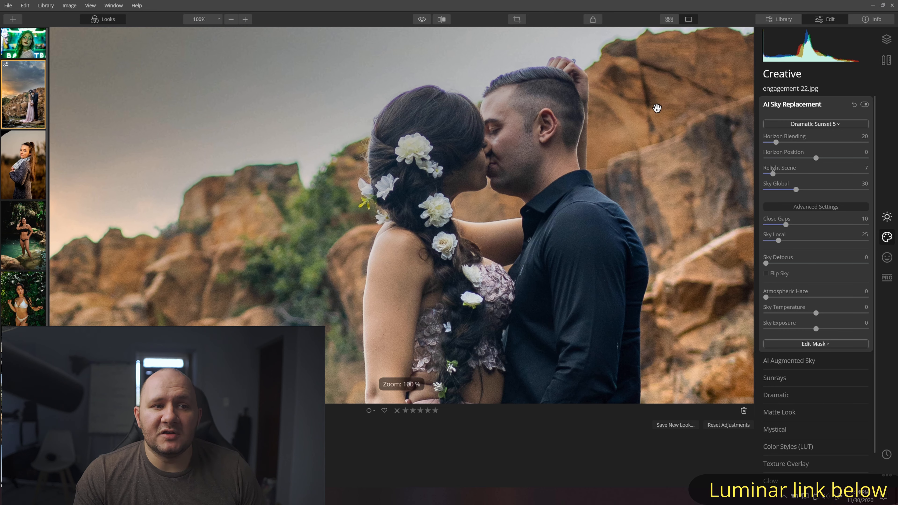
{"action": "left_click", "coordinate": [655, 98]}
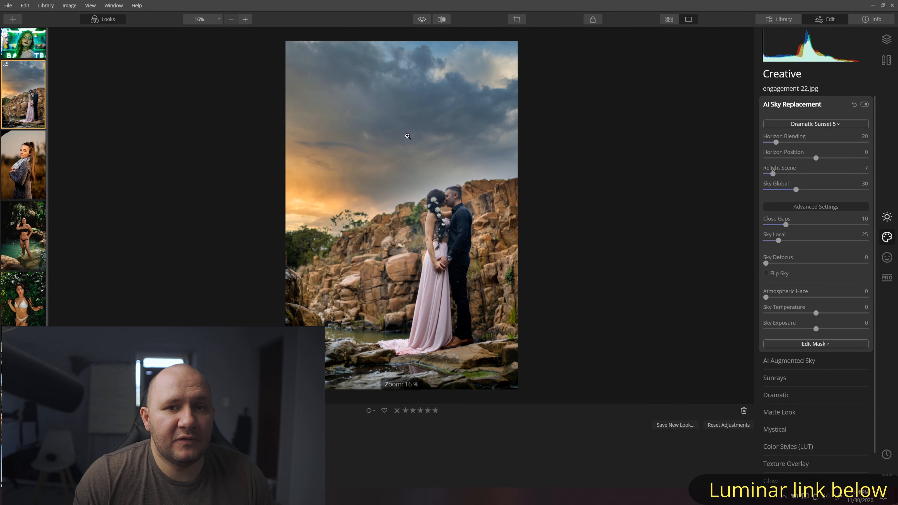
- Soften the replaced sky with a Sky Defocus of 61, checking the sky and plants up close
{"action": "left_click_drag", "start_coordinate": [790, 263], "coordinate": [843, 263]}
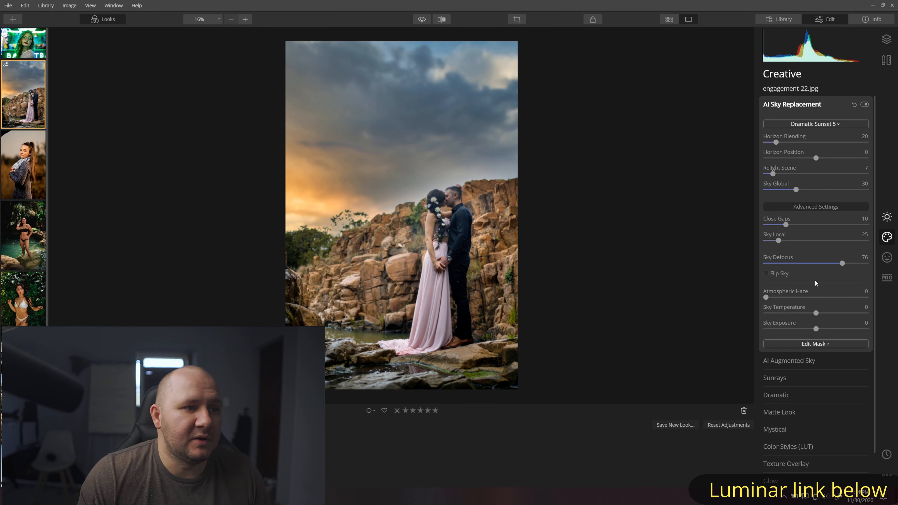
{"action": "left_click", "coordinate": [828, 263]}
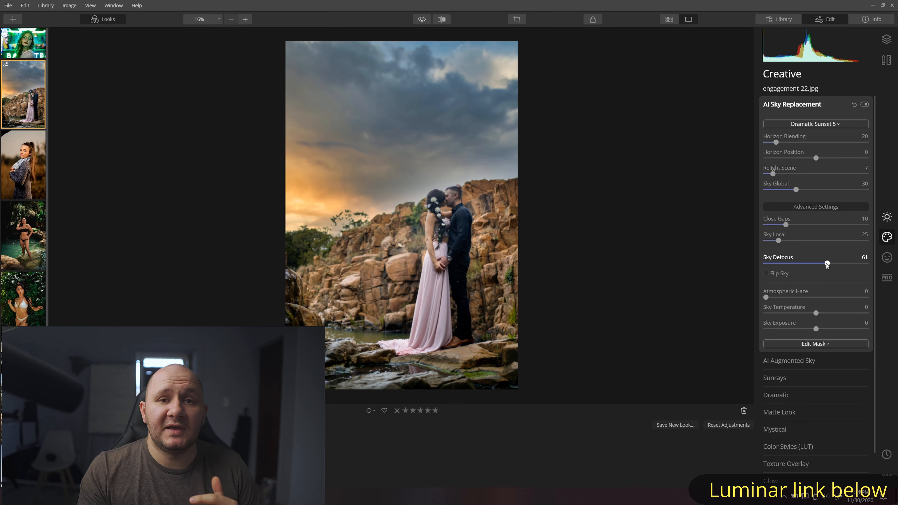
{"action": "left_click", "coordinate": [340, 227]}
{"action": "left_click_drag", "start_coordinate": [300, 151], "coordinate": [594, 170]}
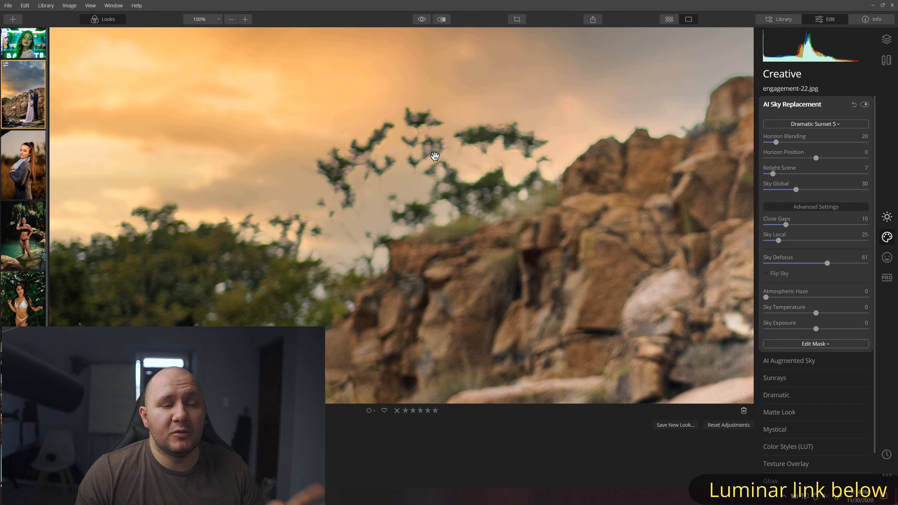
{"action": "left_click", "coordinate": [430, 165]}
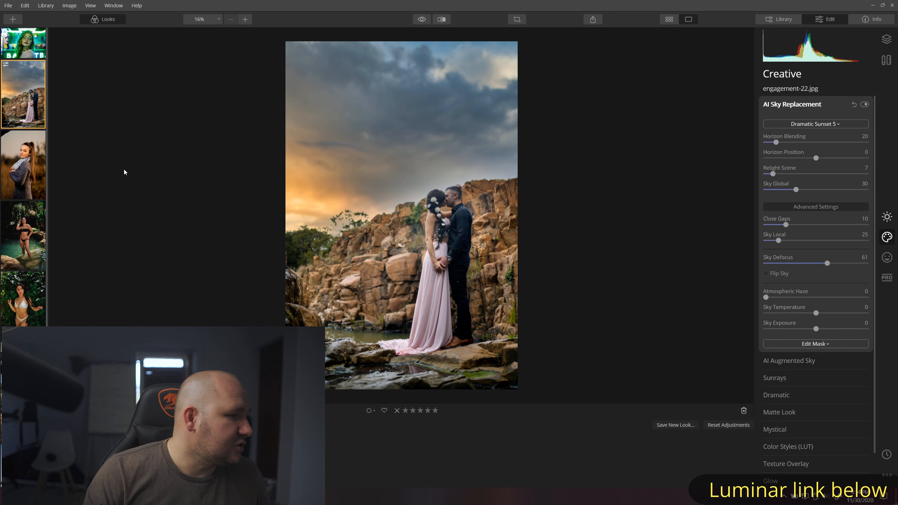
{"action": "scroll", "coordinate": [25, 305], "scroll_direction": "down", "scroll_amount": 4}
- On Dance-33.jpg, raise the Essentials AI Sky Enhancer to 68 for a deeper blue sky
{"action": "left_click", "coordinate": [27, 307]}
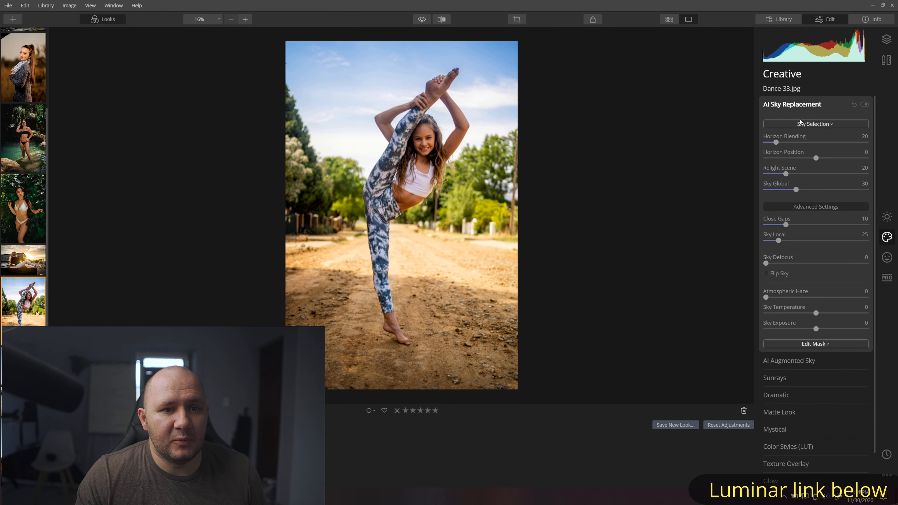
{"action": "left_click", "coordinate": [803, 105]}
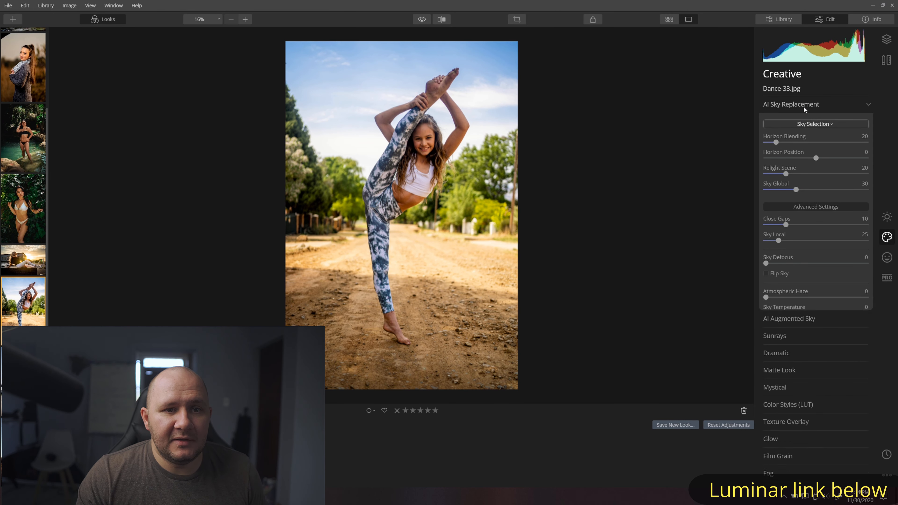
{"action": "left_click", "coordinate": [890, 215]}
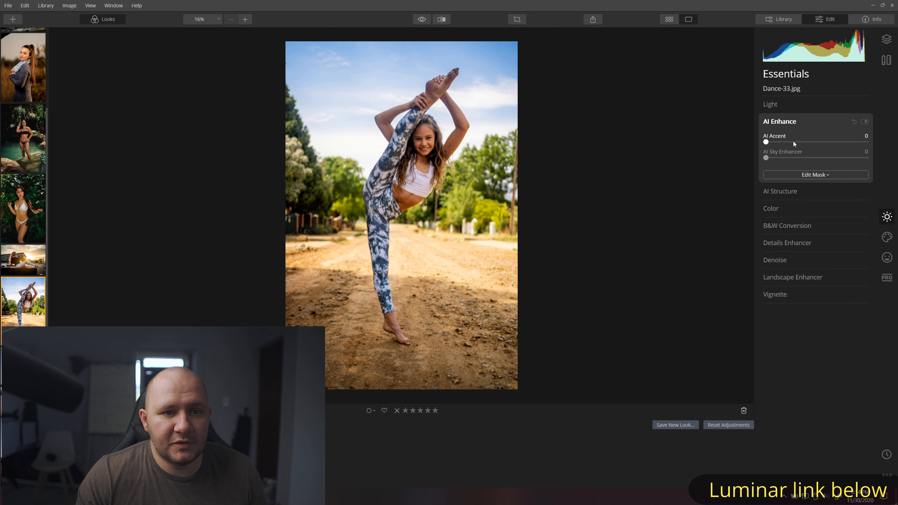
{"action": "left_click_drag", "start_coordinate": [770, 158], "coordinate": [833, 145]}
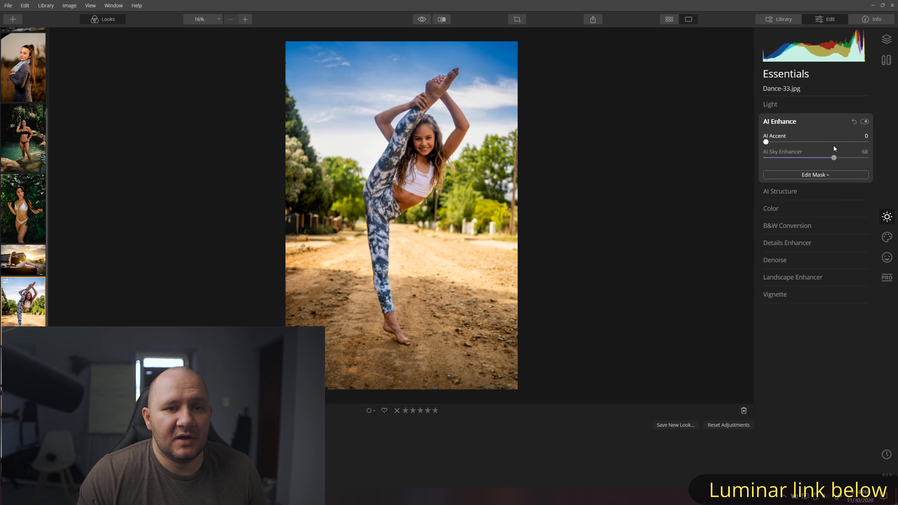
{"action": "left_click", "coordinate": [887, 237]}
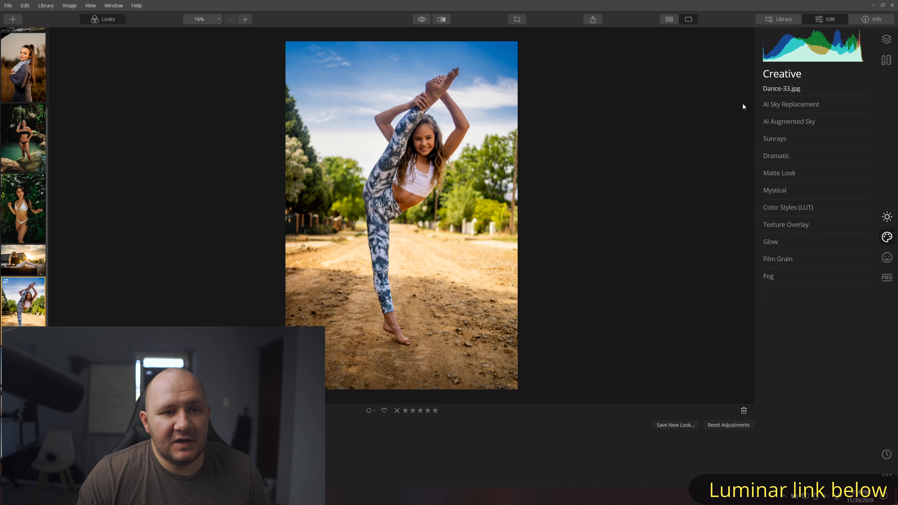
- Replace the dance photo's sky, trying Blue Sky 6 before settling on Bright Blue Sky 2
{"action": "left_click", "coordinate": [771, 105]}
{"action": "left_click", "coordinate": [816, 123]}
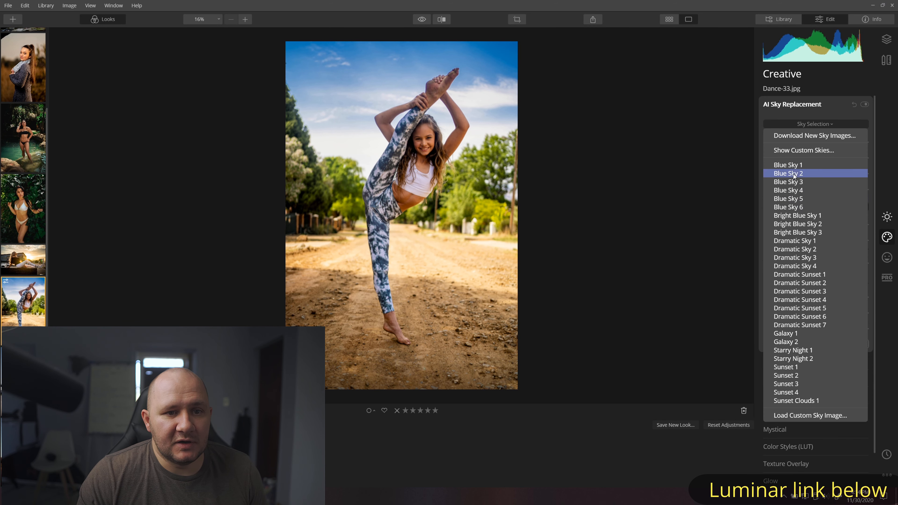
{"action": "left_click", "coordinate": [799, 204]}
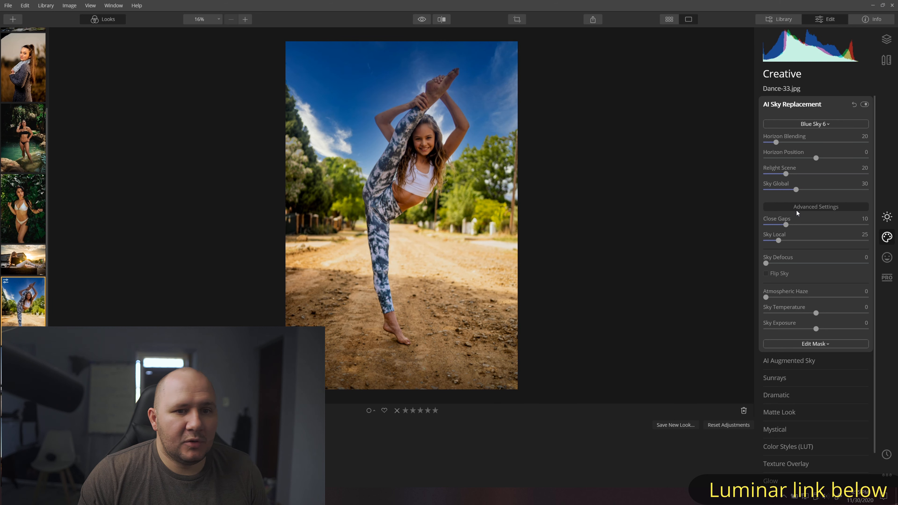
{"action": "left_click", "coordinate": [808, 124]}
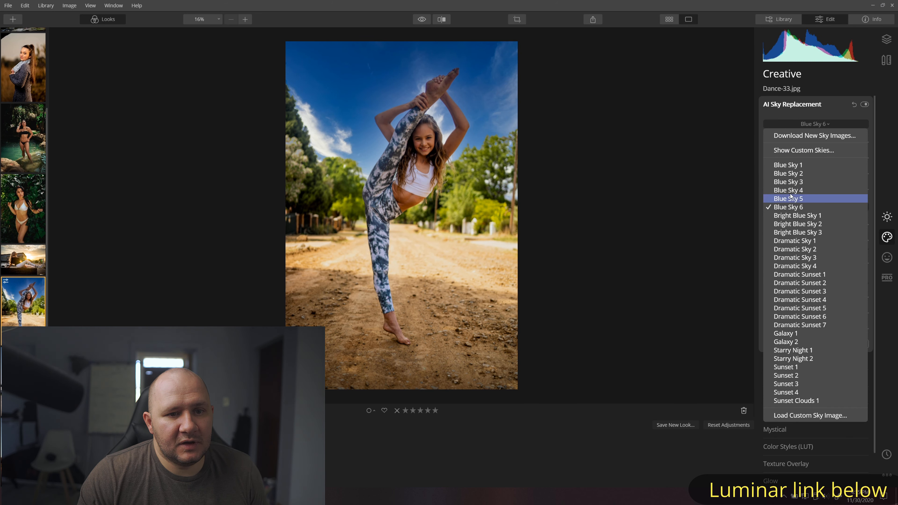
{"action": "left_click", "coordinate": [800, 225]}
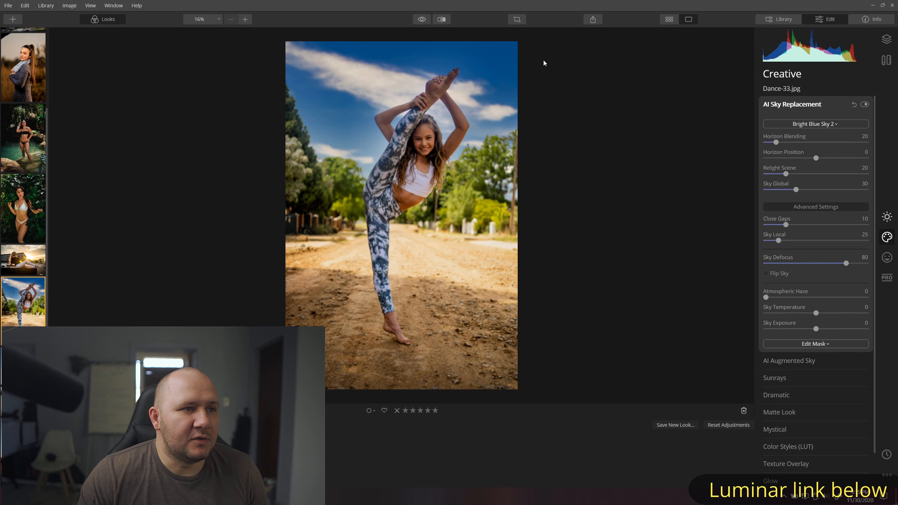
- Compare the new sky with the original and inspect the dancer's foot and face up close
{"action": "left_click", "coordinate": [421, 19]}
{"action": "left_click", "coordinate": [421, 19]}
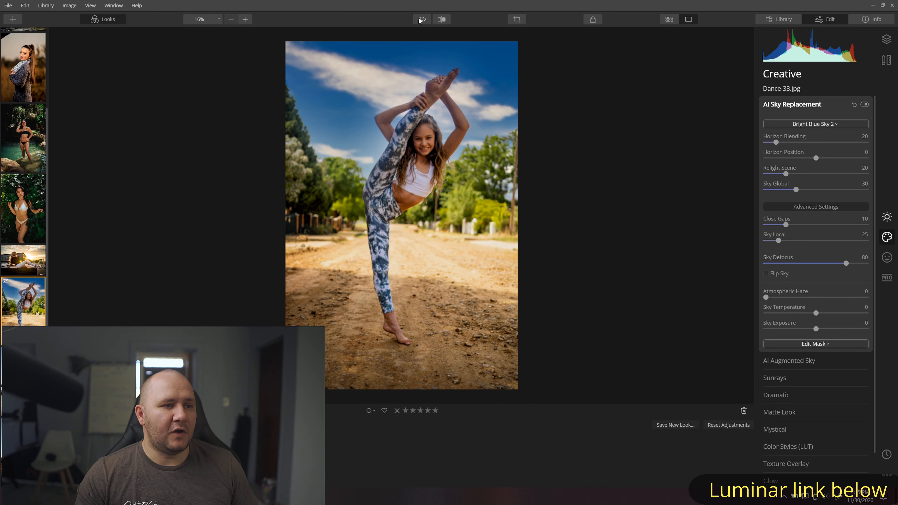
{"action": "left_click", "coordinate": [420, 20]}
{"action": "left_click", "coordinate": [420, 20]}
{"action": "left_click", "coordinate": [420, 20]}
{"action": "left_click", "coordinate": [420, 20]}
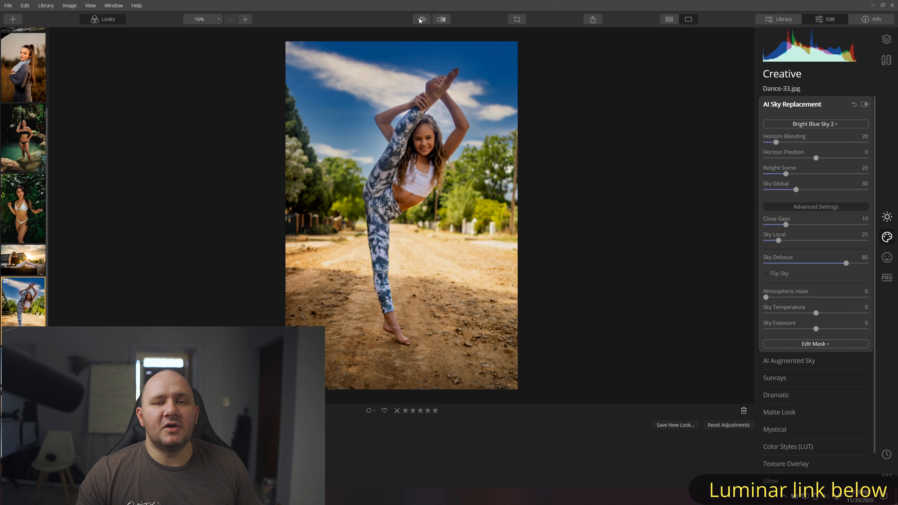
{"action": "left_click", "coordinate": [442, 83]}
{"action": "left_click_drag", "start_coordinate": [386, 80], "coordinate": [555, 262]}
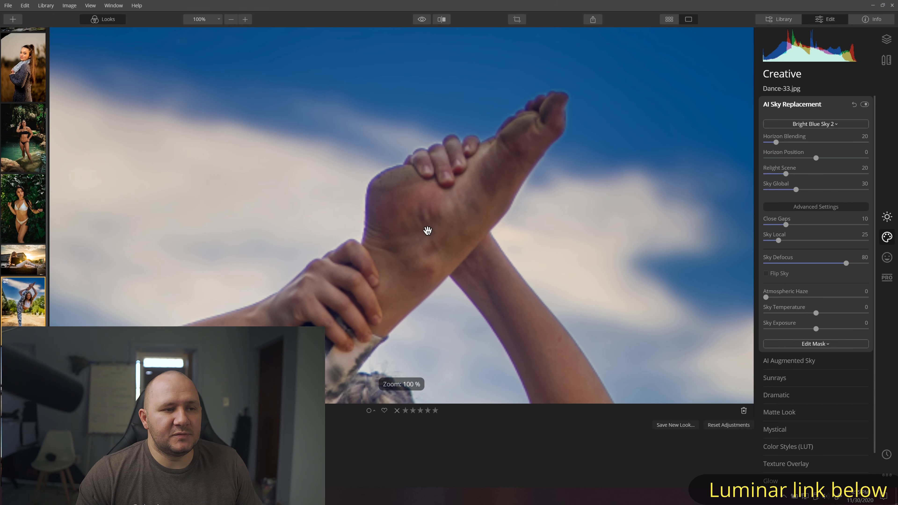
{"action": "left_click_drag", "start_coordinate": [415, 279], "coordinate": [446, 79]}
{"action": "left_click_drag", "start_coordinate": [517, 291], "coordinate": [709, 116]}
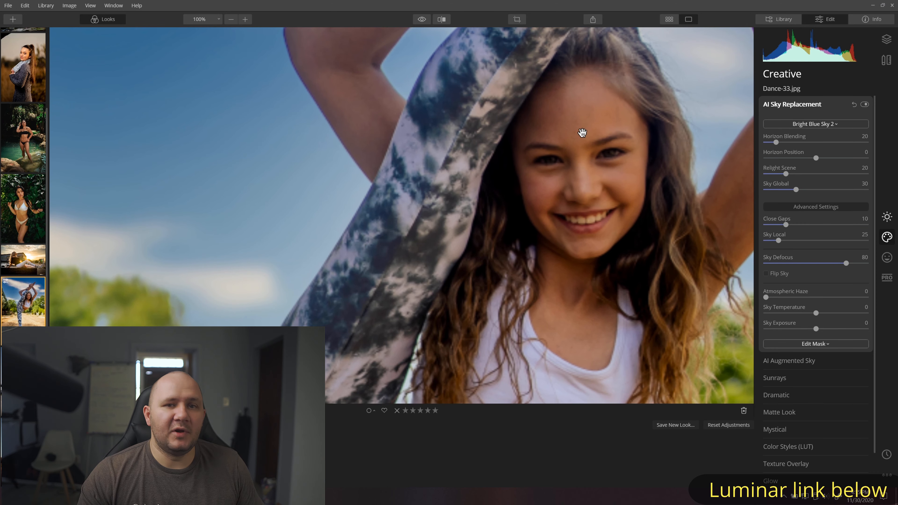
{"action": "key", "text": "g"}
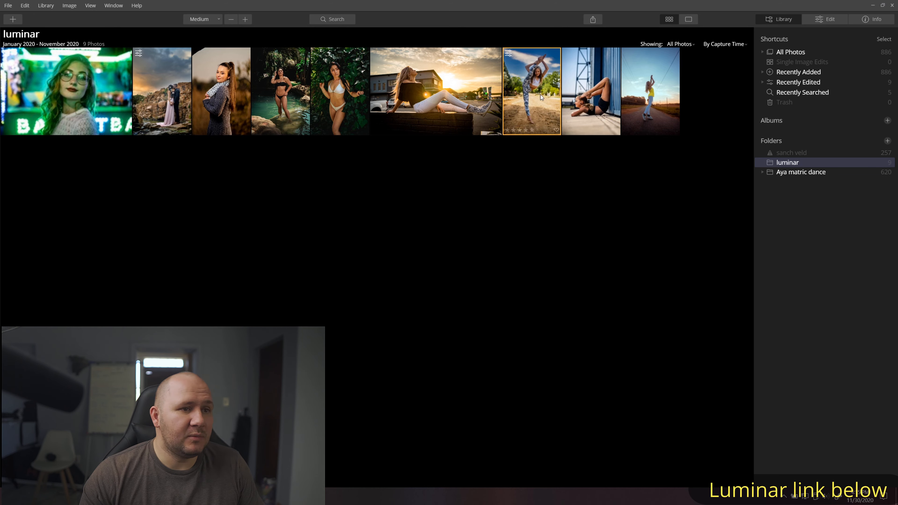
- Open the woman-on-the-wall photo and try the Dramatic Sunset 4, 7 and 1 skies
{"action": "double_click", "coordinate": [667, 88]}
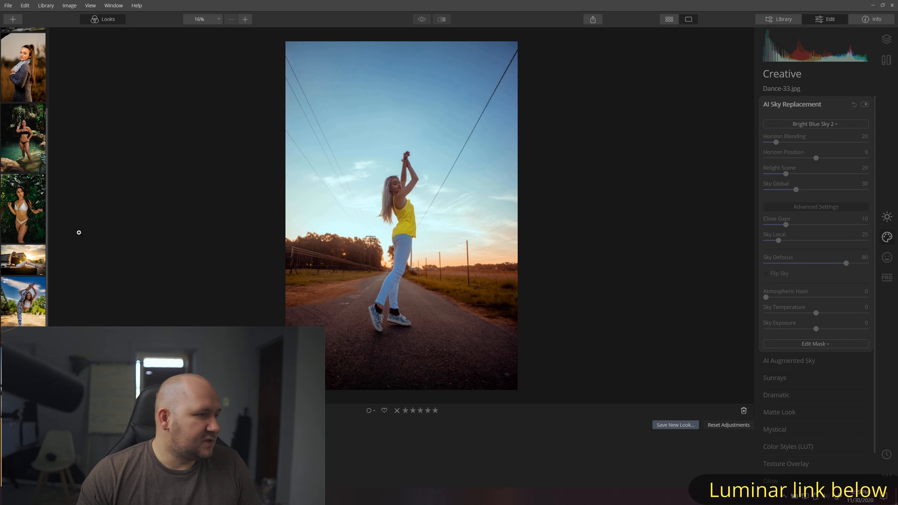
{"action": "left_click", "coordinate": [815, 124]}
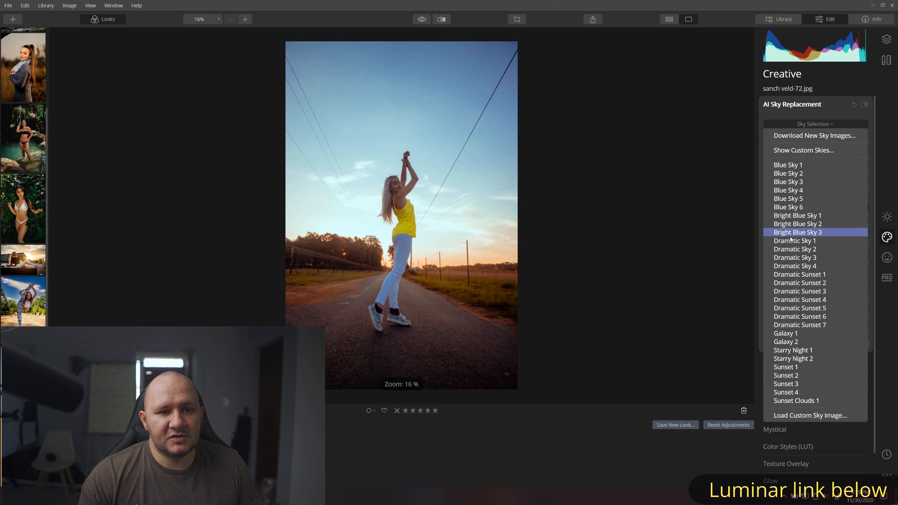
{"action": "left_click", "coordinate": [814, 303]}
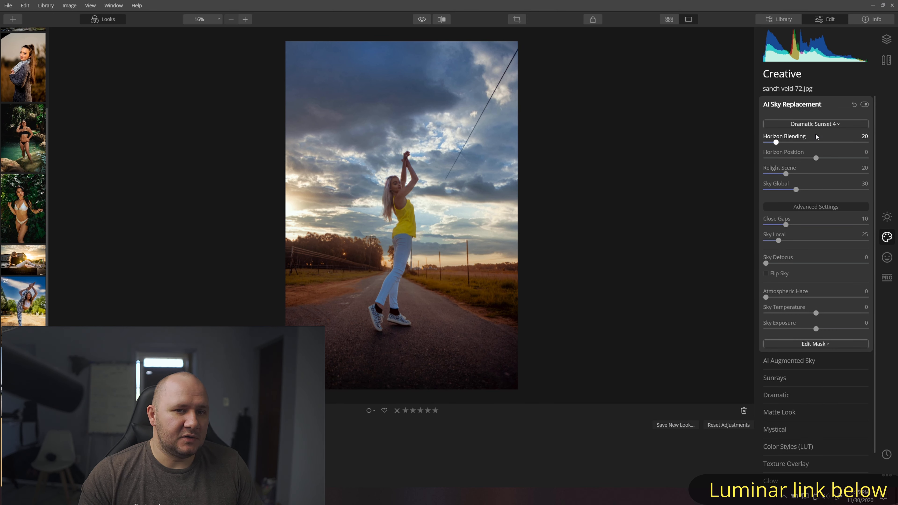
{"action": "left_click", "coordinate": [815, 124]}
{"action": "left_click", "coordinate": [798, 325]}
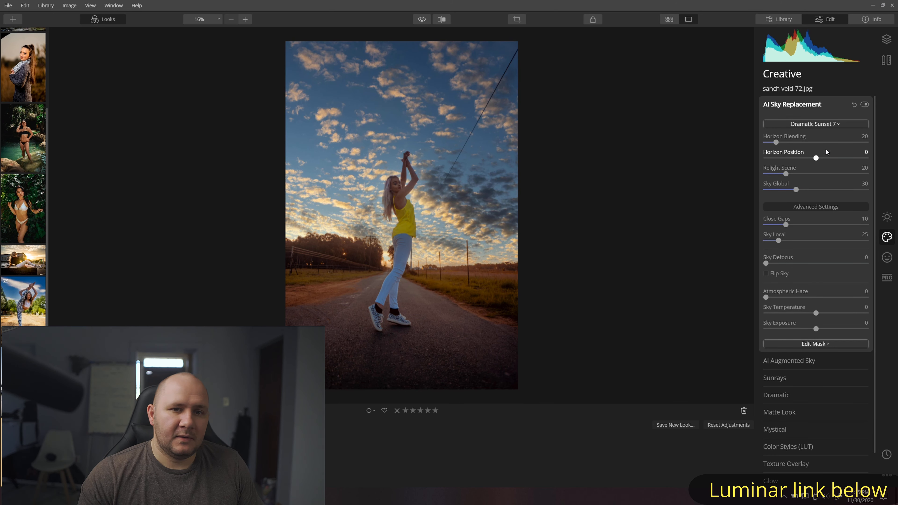
{"action": "left_click", "coordinate": [819, 123]}
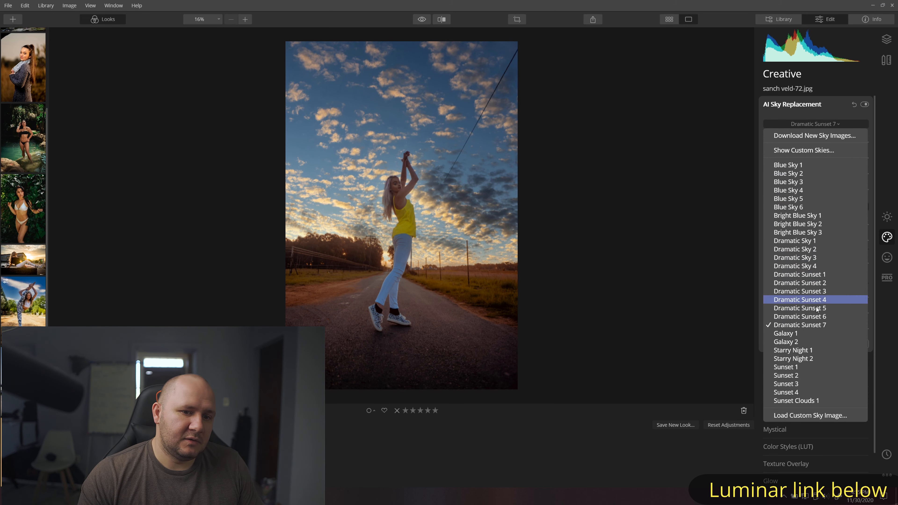
{"action": "left_click", "coordinate": [802, 277]}
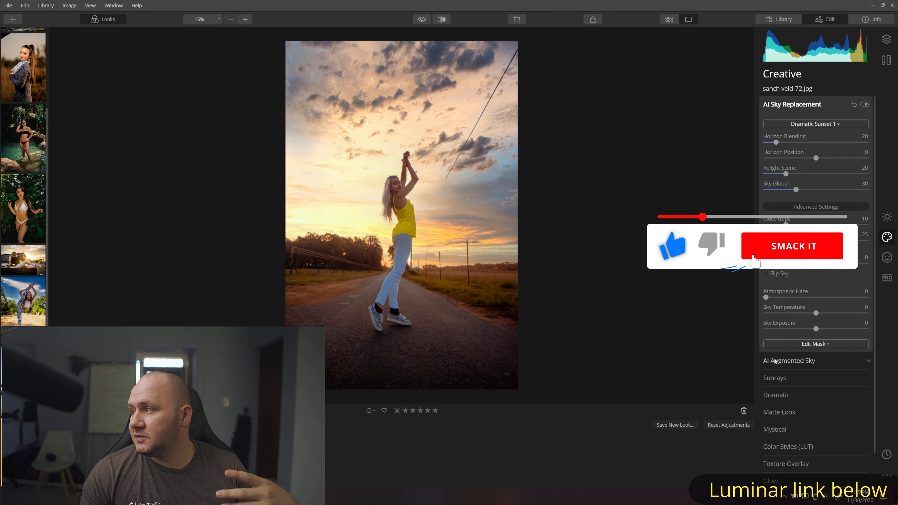
- Blur the replaced sunset sky slightly and increase the AI Sky Enhancer saturation
{"action": "left_click_drag", "start_coordinate": [813, 264], "coordinate": [825, 263]}
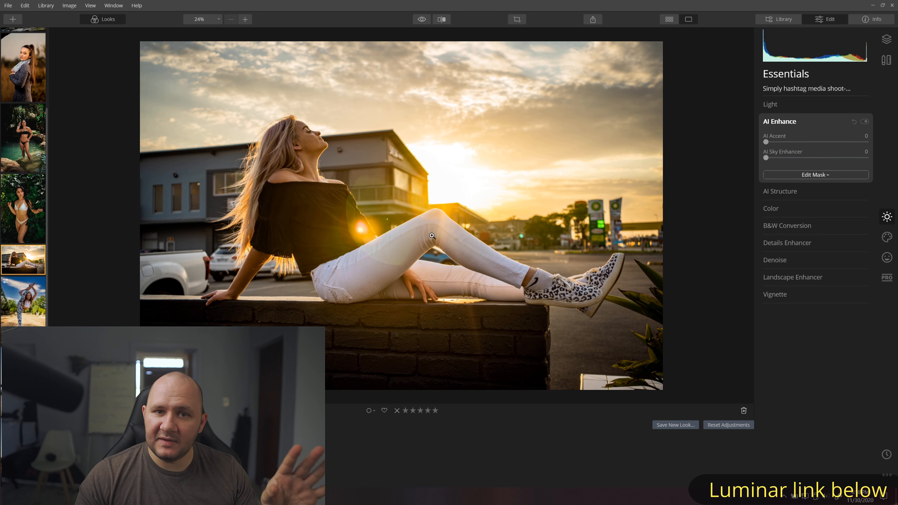
{"action": "left_click_drag", "start_coordinate": [766, 158], "coordinate": [821, 158]}
{"action": "left_click_drag", "start_coordinate": [766, 142], "coordinate": [781, 141]}
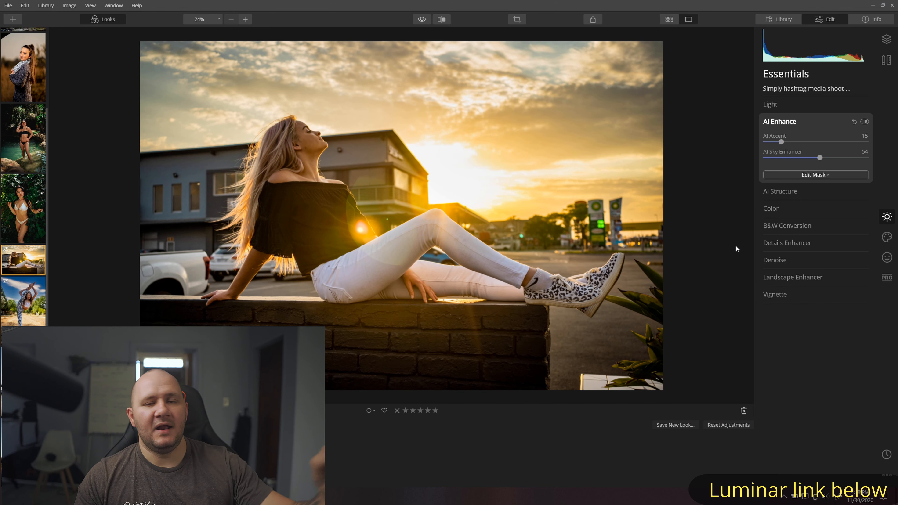
- Back in Creative tools, swap the sky to Dramatic Sunset 7 and then Sunset 2
{"action": "left_click", "coordinate": [888, 237]}
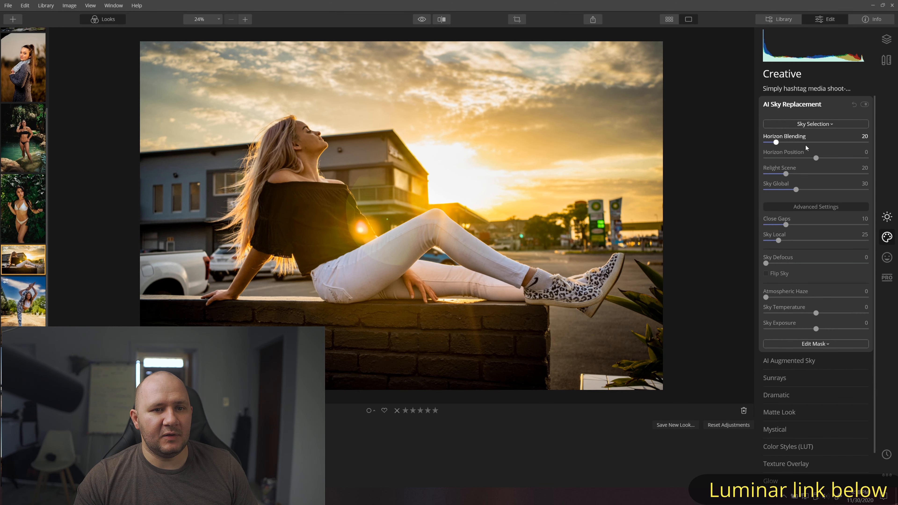
{"action": "left_click", "coordinate": [812, 125]}
{"action": "left_click", "coordinate": [825, 328]}
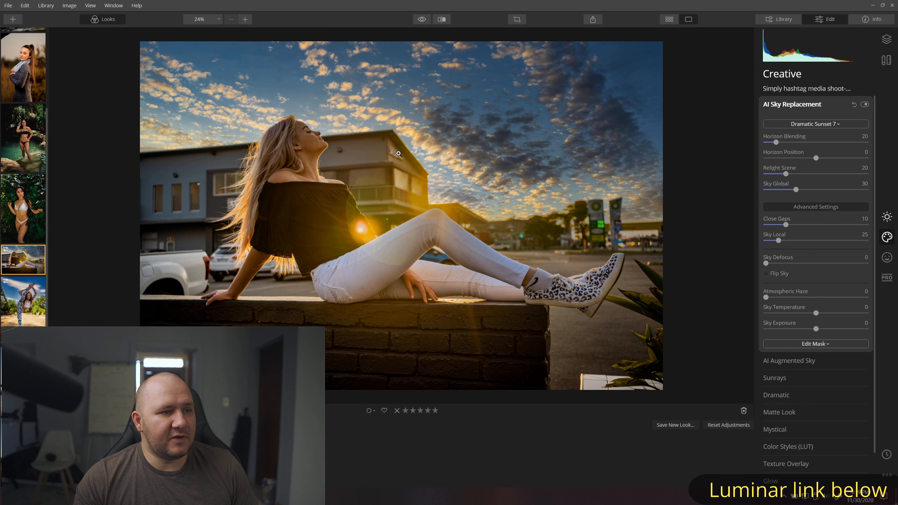
{"action": "left_click", "coordinate": [796, 124]}
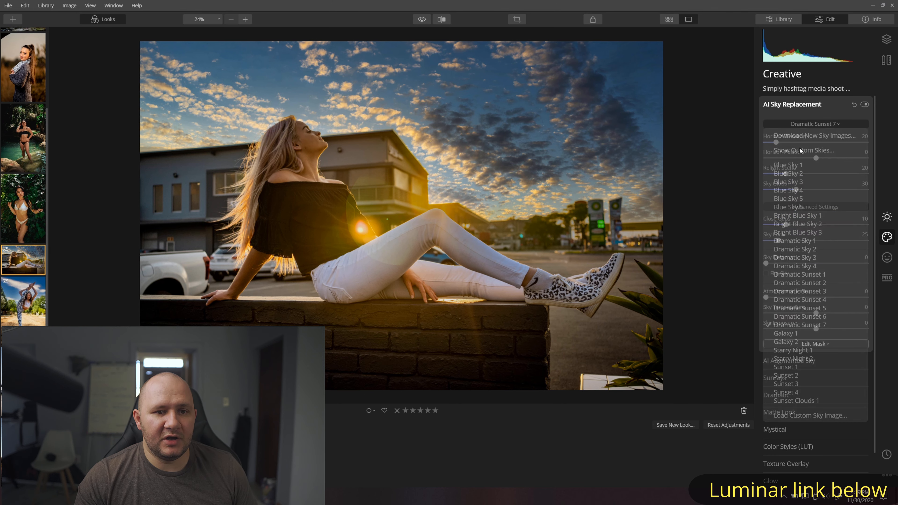
{"action": "left_click", "coordinate": [795, 376]}
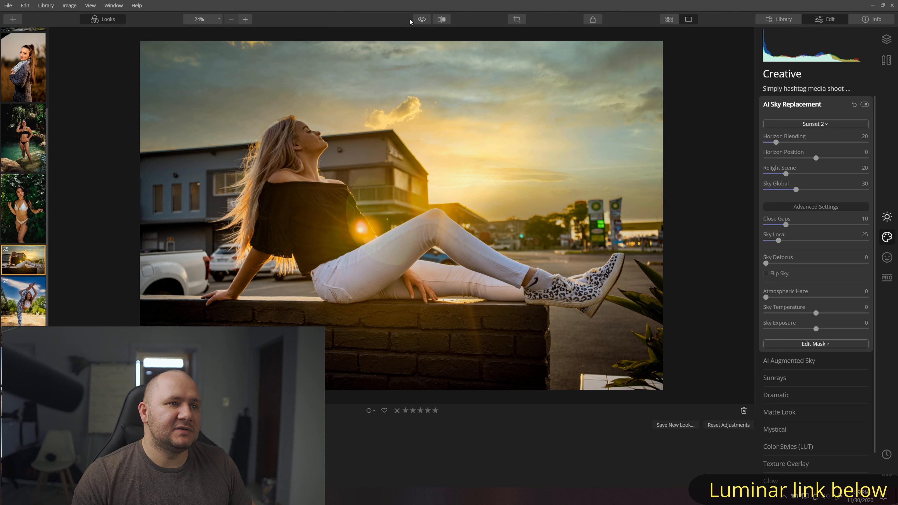
- Compare the sky with the original and shift the Sky Temperature to 14
{"action": "left_click", "coordinate": [425, 21]}
{"action": "left_click", "coordinate": [424, 21]}
{"action": "left_click", "coordinate": [425, 20]}
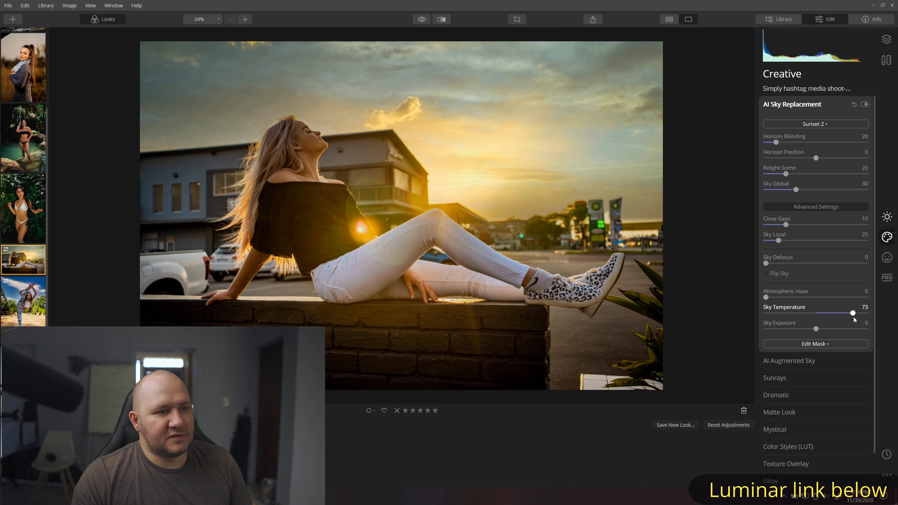
{"action": "left_click_drag", "start_coordinate": [848, 318], "coordinate": [837, 333]}
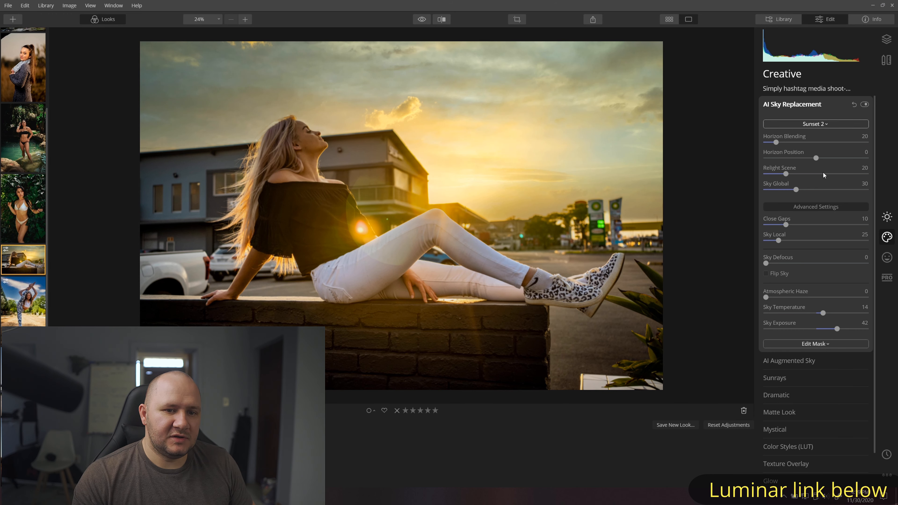
- Swap the sky to Sunset 3, then Sunset 4 with Sky Defocus 73, comparing against the original
{"action": "left_click", "coordinate": [816, 124]}
{"action": "left_click", "coordinate": [801, 385]}
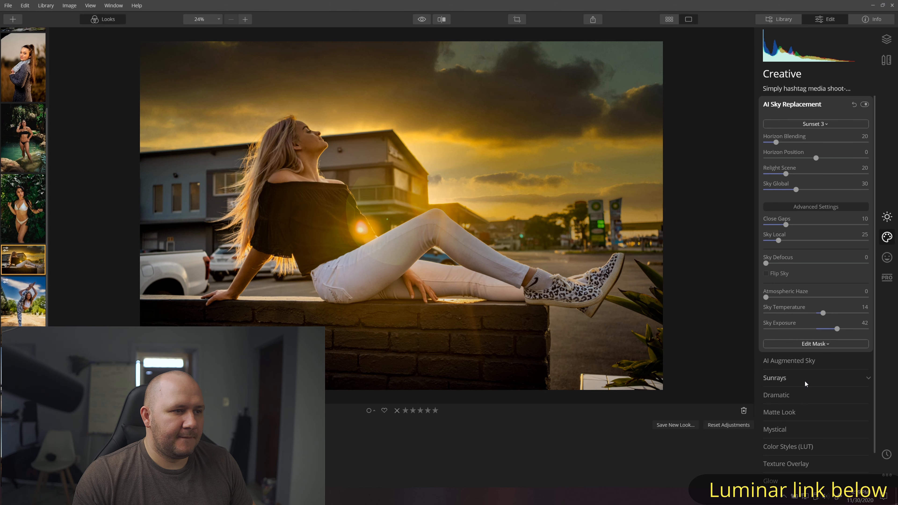
{"action": "left_click", "coordinate": [816, 124]}
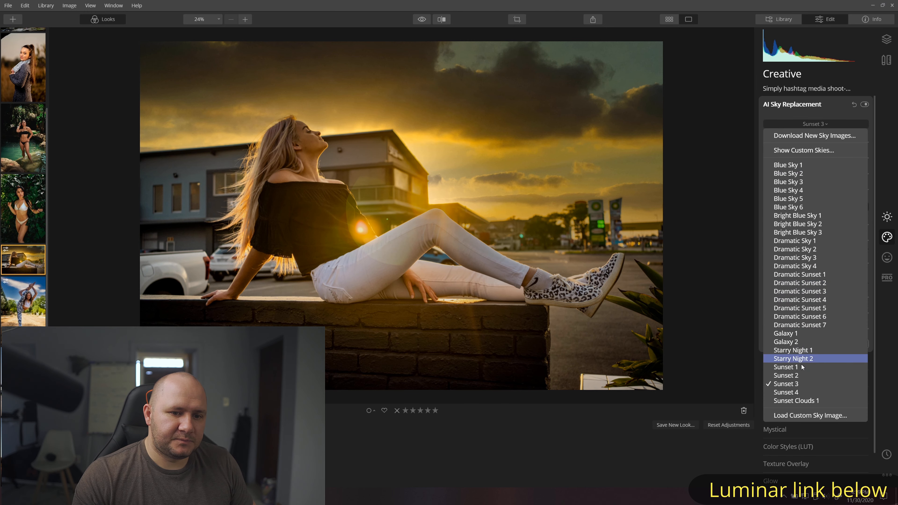
{"action": "left_click", "coordinate": [801, 393]}
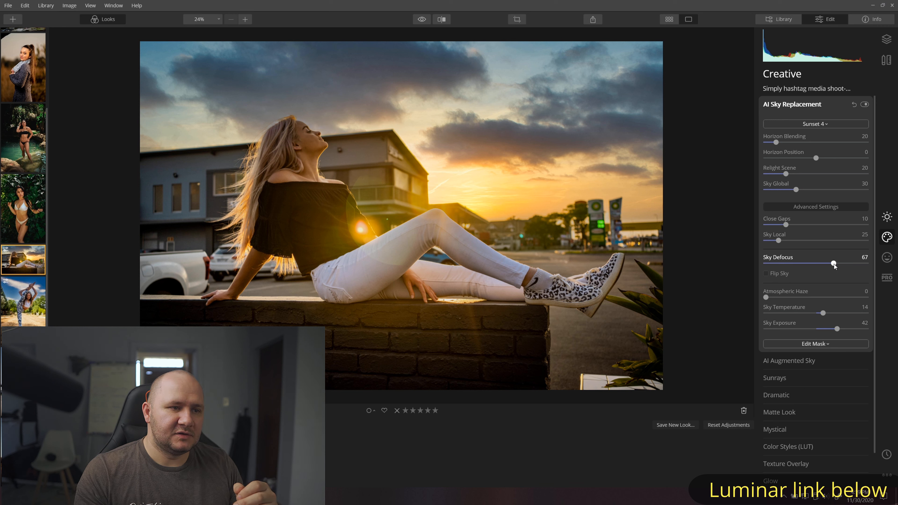
{"action": "left_click_drag", "start_coordinate": [834, 264], "coordinate": [841, 266]}
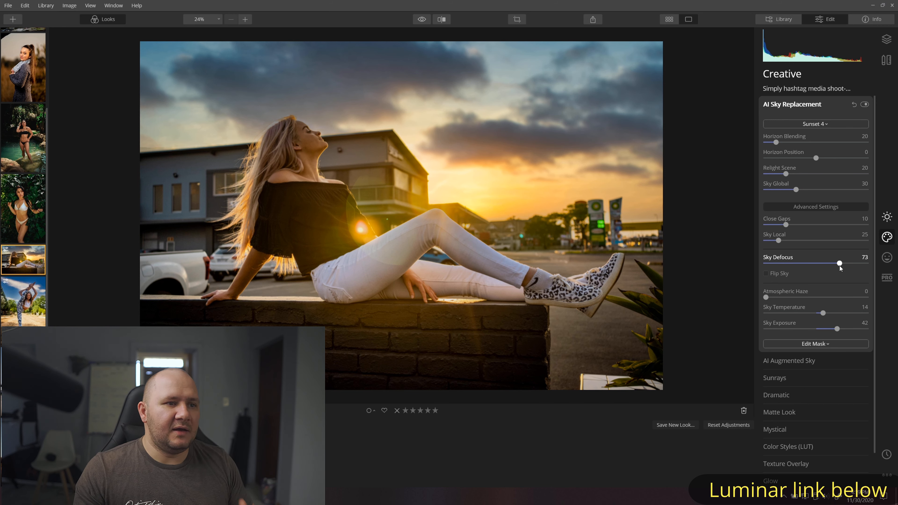
{"action": "left_click", "coordinate": [422, 19]}
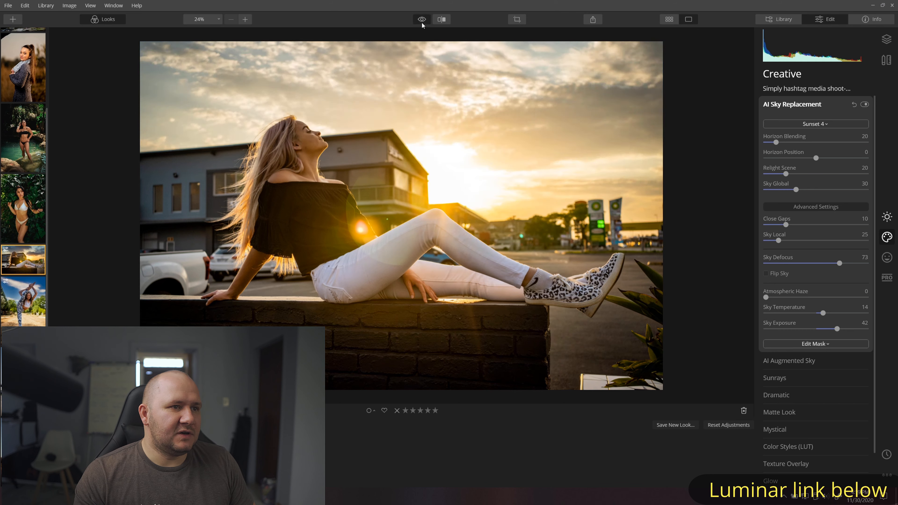
{"action": "left_click", "coordinate": [422, 19]}
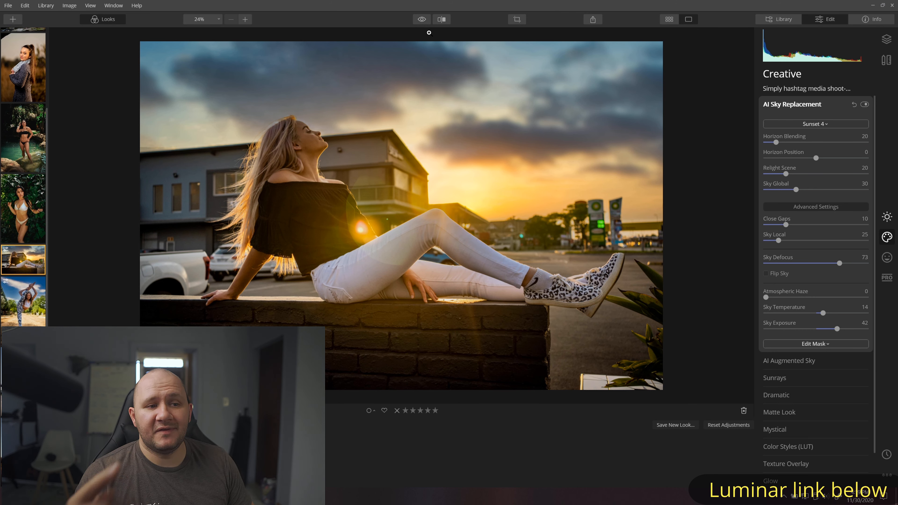
{"action": "left_click", "coordinate": [423, 20]}
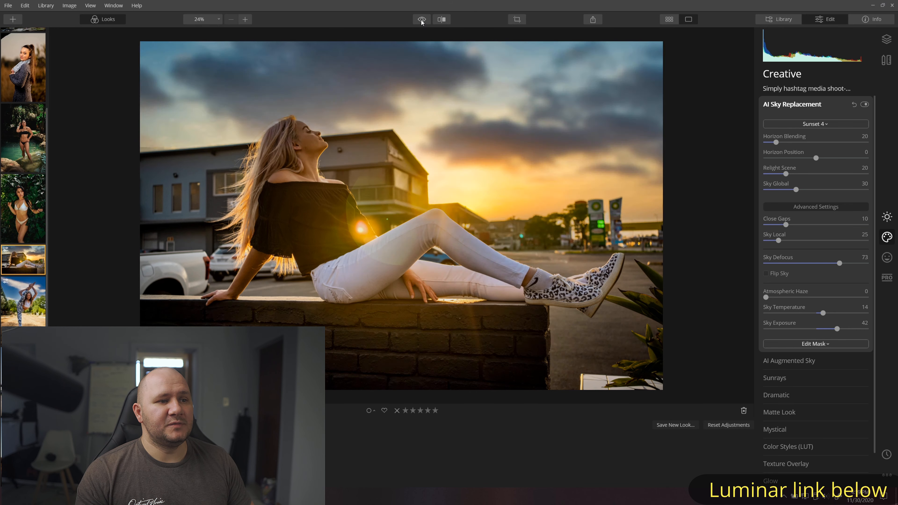
{"action": "left_click", "coordinate": [423, 20]}
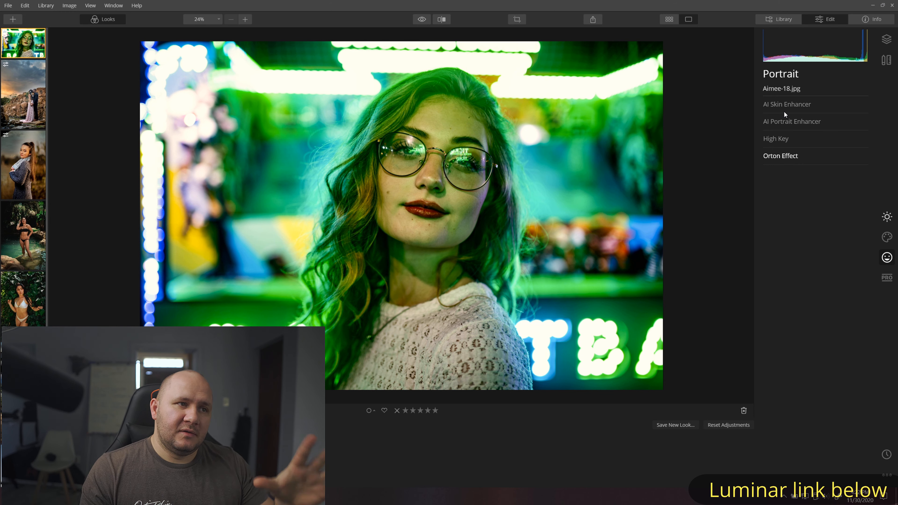
- Enable AI Skin Defects Removal and set its Amount to 51, checking the face at 100%
{"action": "left_click", "coordinate": [796, 105]}
{"action": "left_click", "coordinate": [776, 121]}
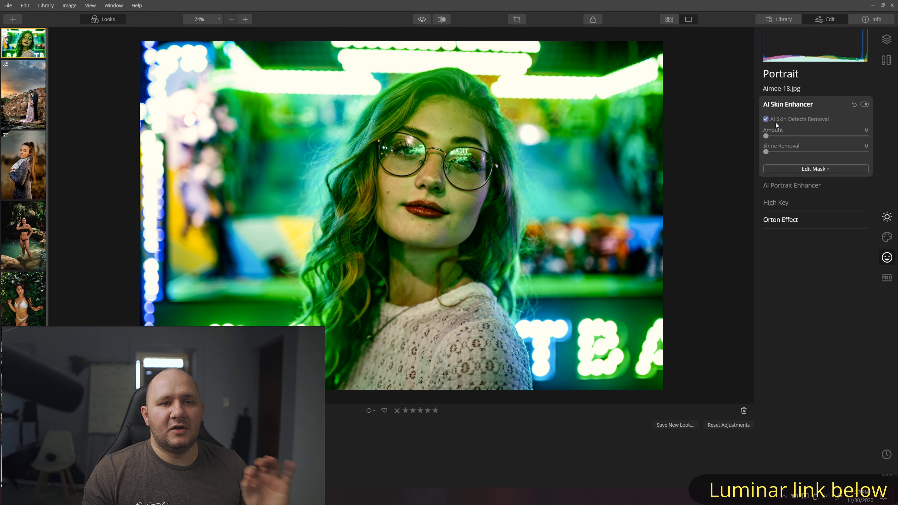
{"action": "left_click", "coordinate": [432, 152]}
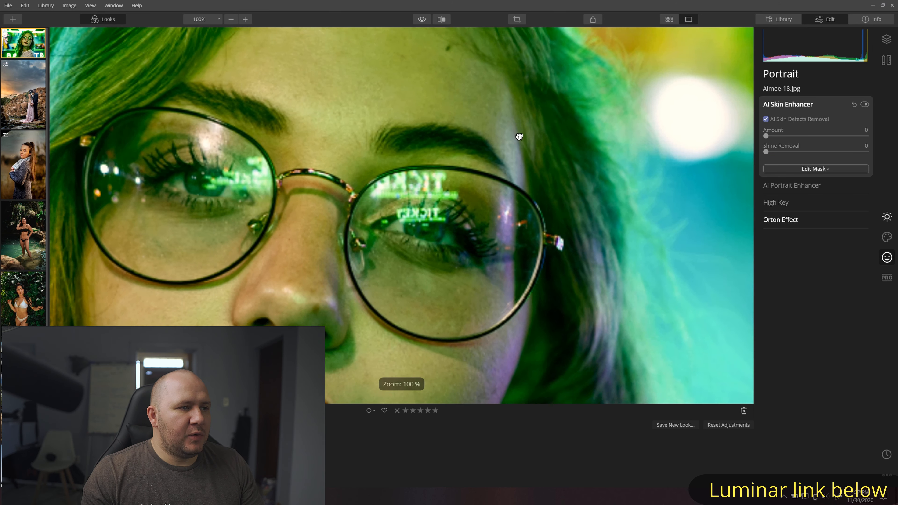
{"action": "left_click_drag", "start_coordinate": [519, 135], "coordinate": [545, 61]}
{"action": "left_click_drag", "start_coordinate": [600, 190], "coordinate": [697, 176]}
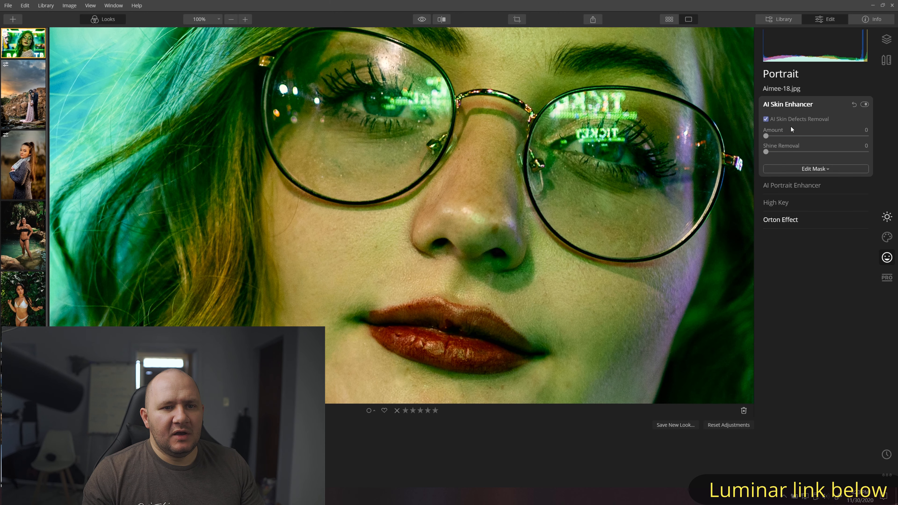
{"action": "left_click_drag", "start_coordinate": [789, 136], "coordinate": [814, 136]}
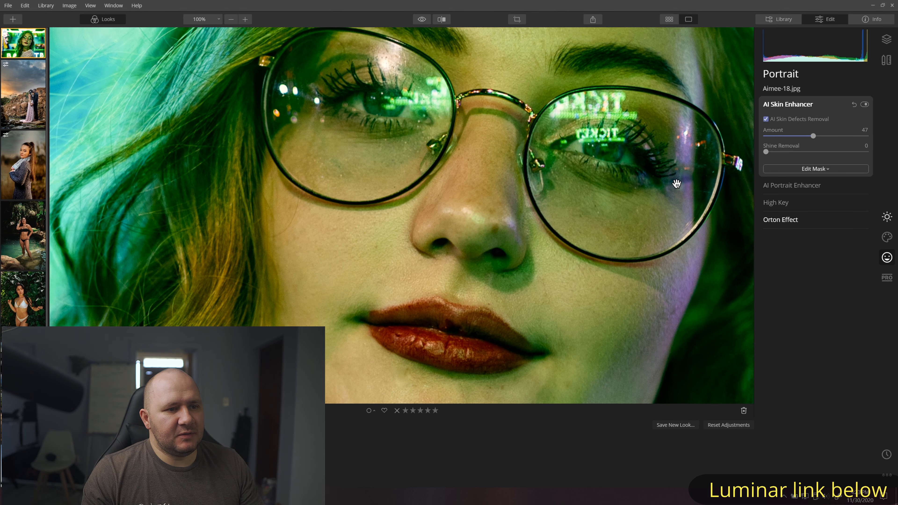
{"action": "left_click", "coordinate": [815, 136]}
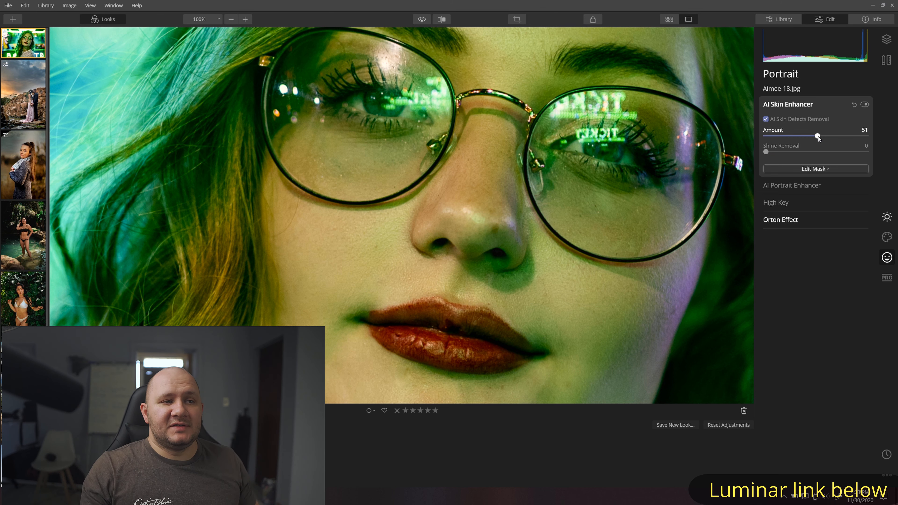
{"action": "left_click_drag", "start_coordinate": [641, 201], "coordinate": [650, 159]}
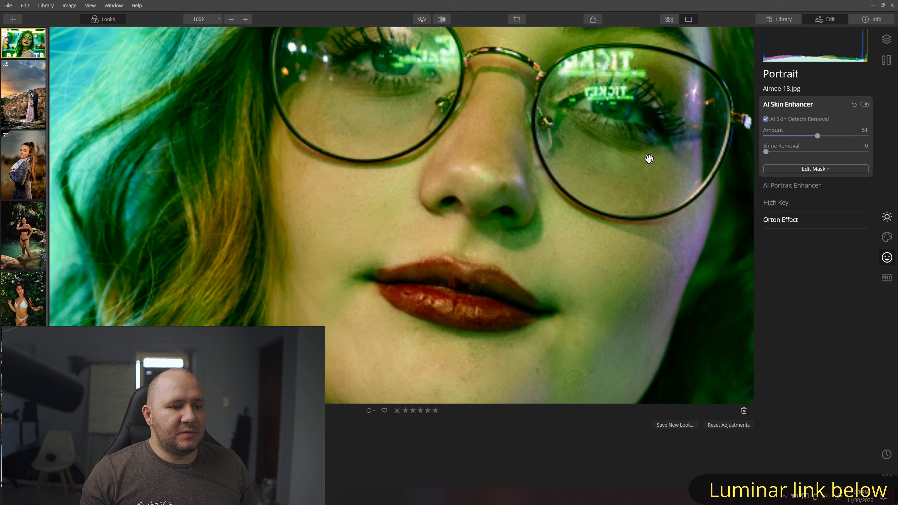
- Compare the skin with the enhancer off and on, then set Shine Removal to 37
{"action": "left_click", "coordinate": [865, 104]}
{"action": "left_click", "coordinate": [865, 104]}
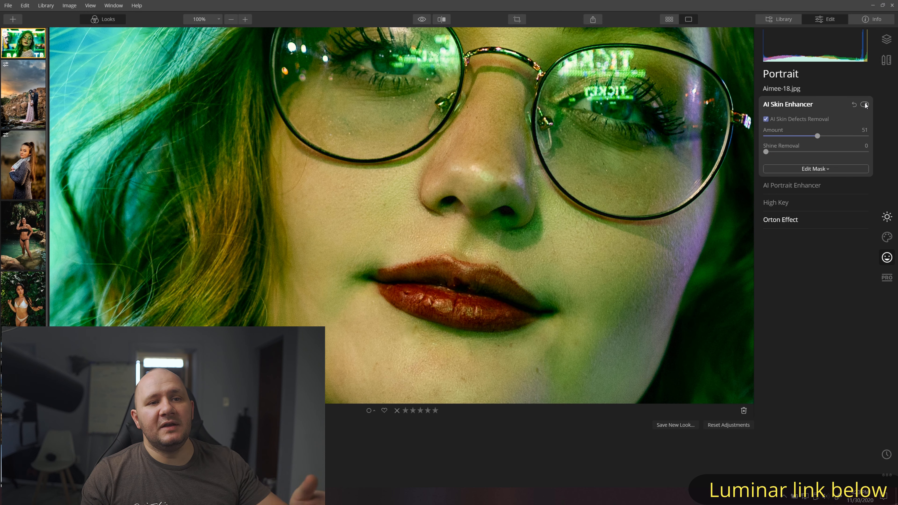
{"action": "left_click", "coordinate": [865, 104]}
{"action": "left_click", "coordinate": [866, 104]}
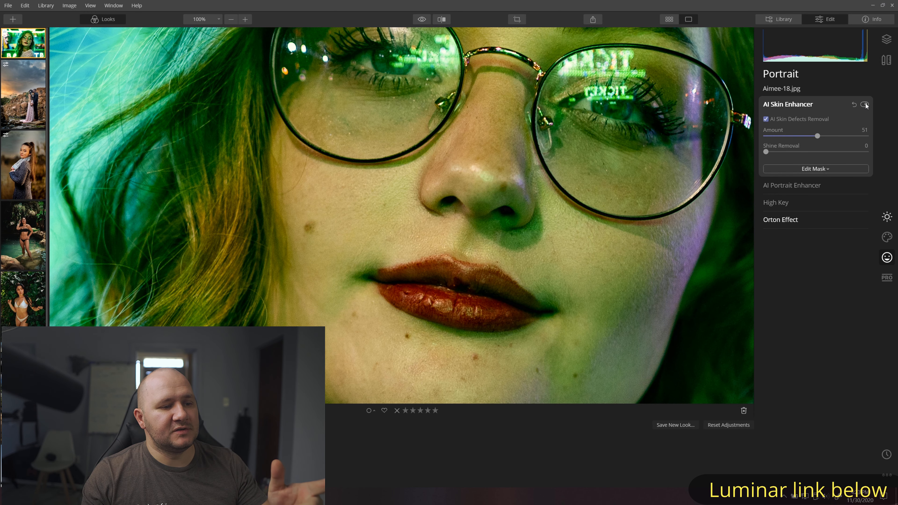
{"action": "left_click", "coordinate": [865, 104]}
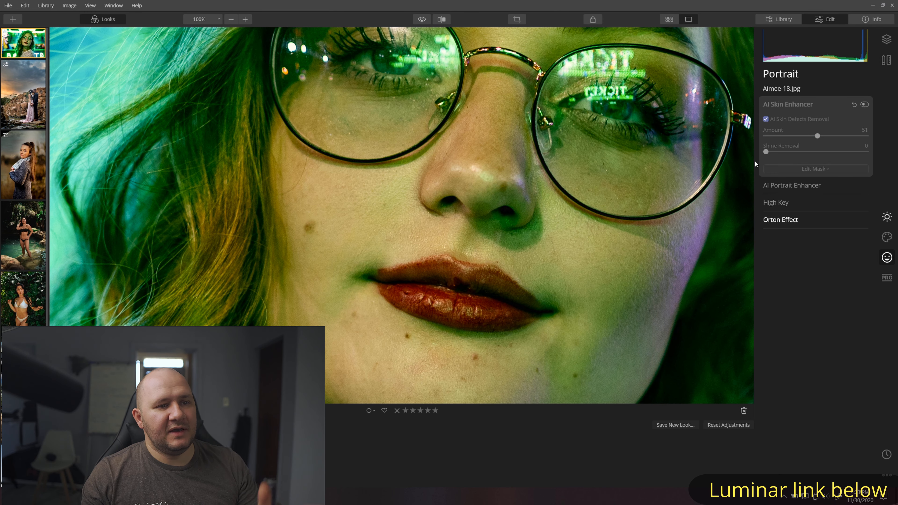
{"action": "left_click_drag", "start_coordinate": [666, 172], "coordinate": [655, 242]}
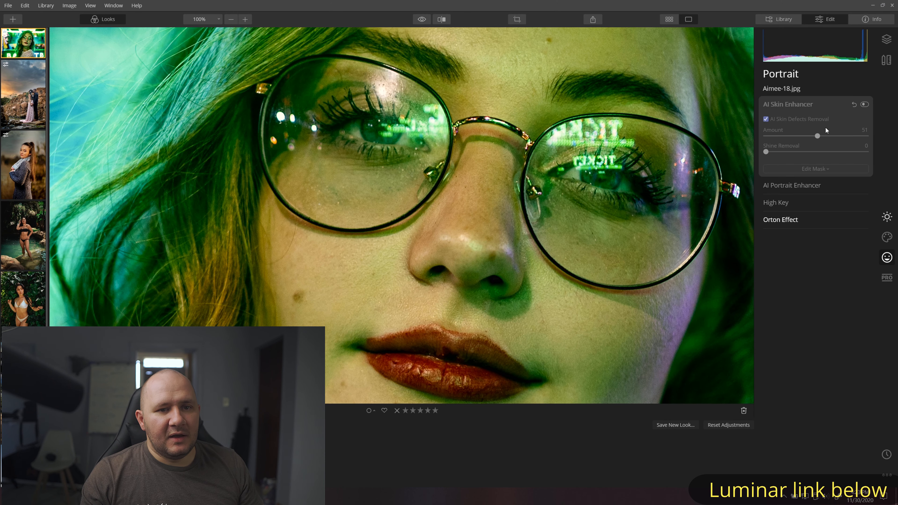
{"action": "left_click", "coordinate": [865, 105]}
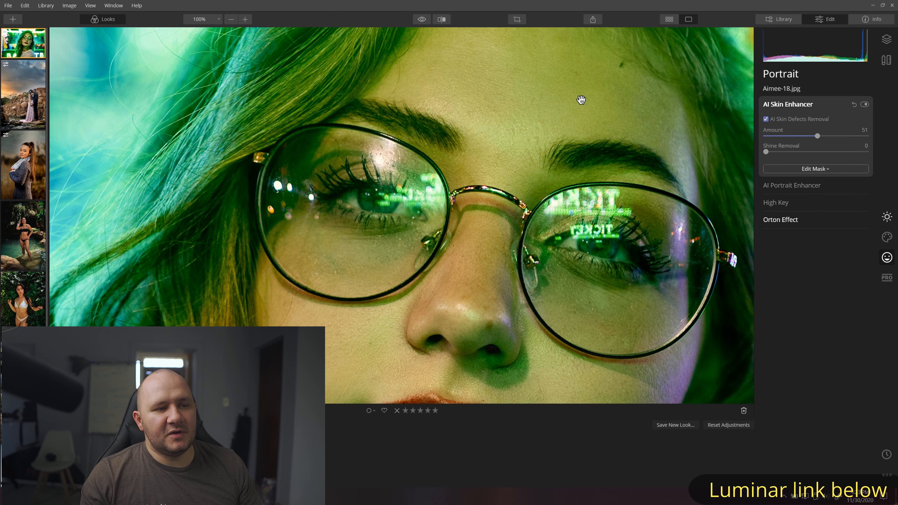
{"action": "left_click_drag", "start_coordinate": [766, 152], "coordinate": [803, 152]}
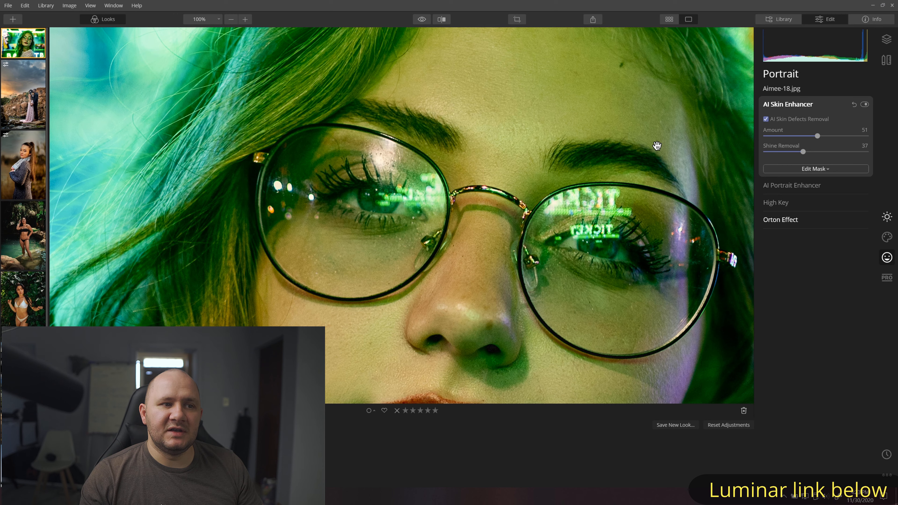
{"action": "left_click", "coordinate": [552, 159]}
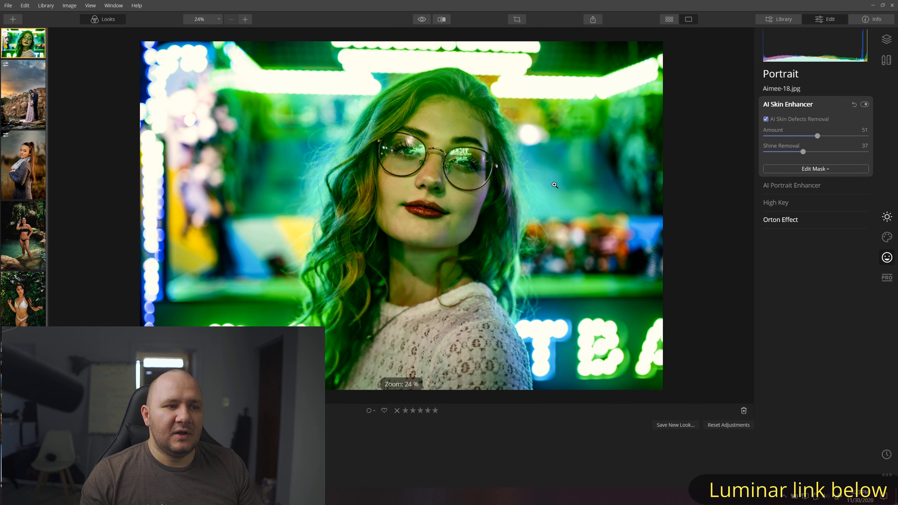
- In AI Portrait Enhancer, whiten the eyes to 30 and raise Lips Saturation to 33
{"action": "left_click", "coordinate": [792, 185]}
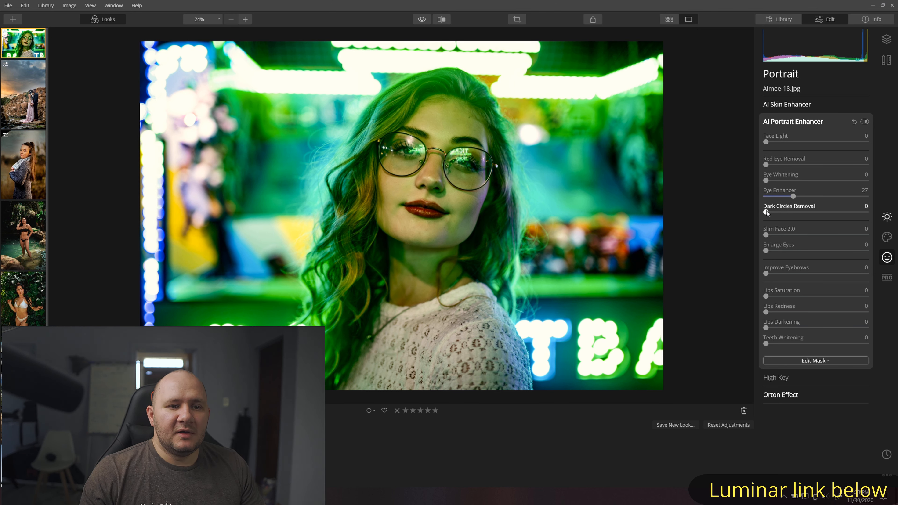
{"action": "left_click_drag", "start_coordinate": [793, 184], "coordinate": [797, 184]}
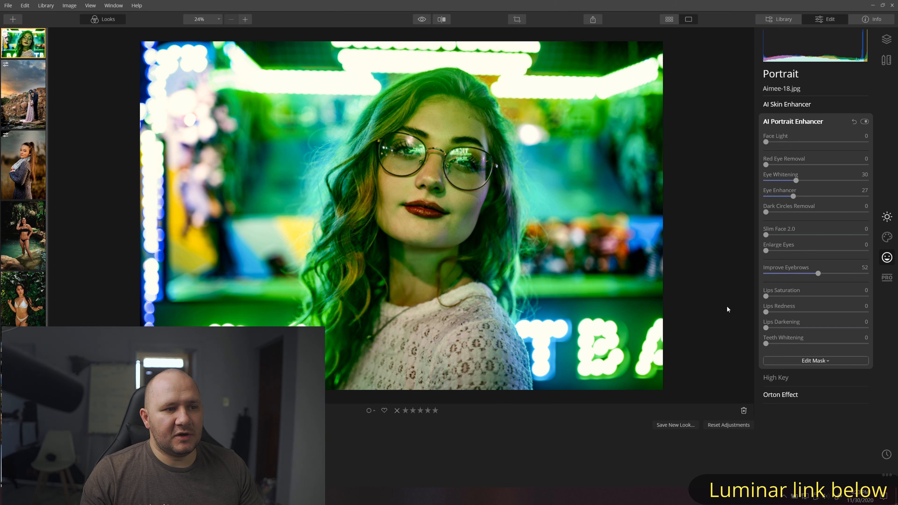
{"action": "left_click_drag", "start_coordinate": [771, 294], "coordinate": [800, 296]}
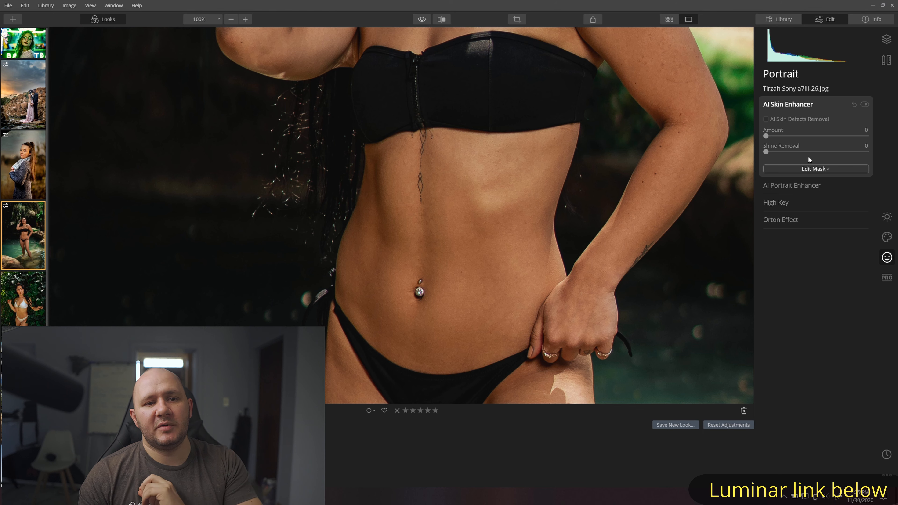
- Try skin defect removal at Amount 65 on the poolside photo, comparing the skin at 200%
{"action": "left_click", "coordinate": [767, 119]}
{"action": "left_click_drag", "start_coordinate": [766, 136], "coordinate": [834, 139]}
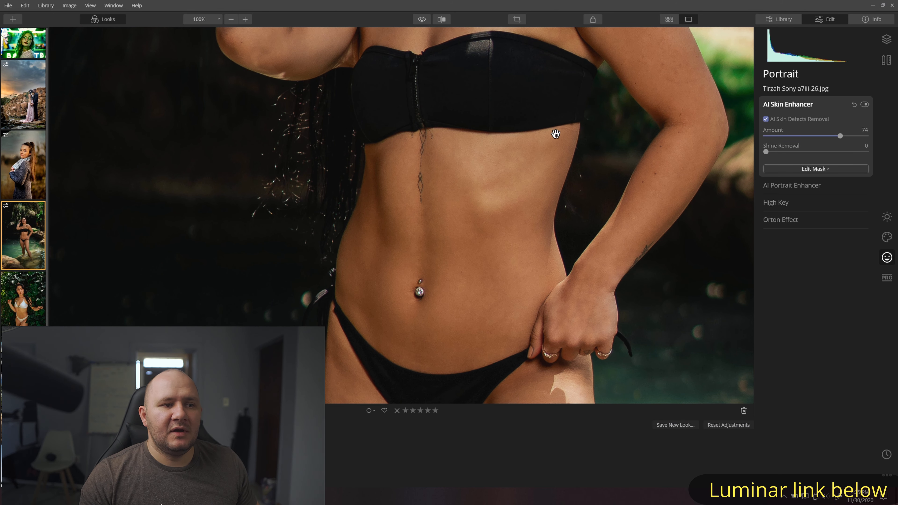
{"action": "left_click", "coordinate": [245, 19]}
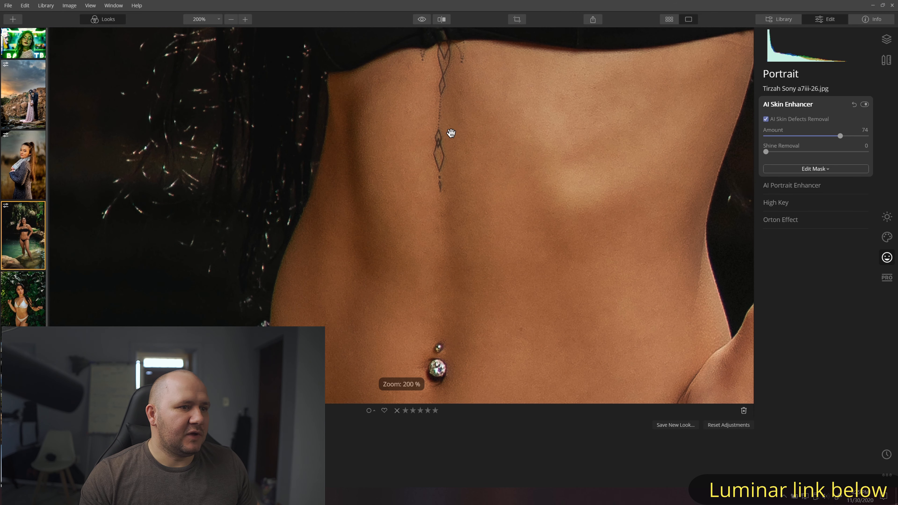
{"action": "left_click_drag", "start_coordinate": [672, 130], "coordinate": [624, 132]}
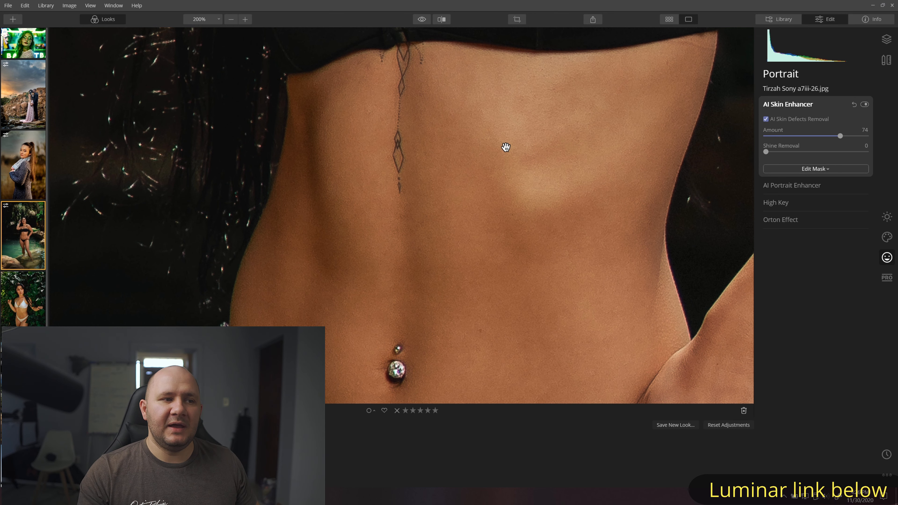
{"action": "left_click", "coordinate": [865, 105]}
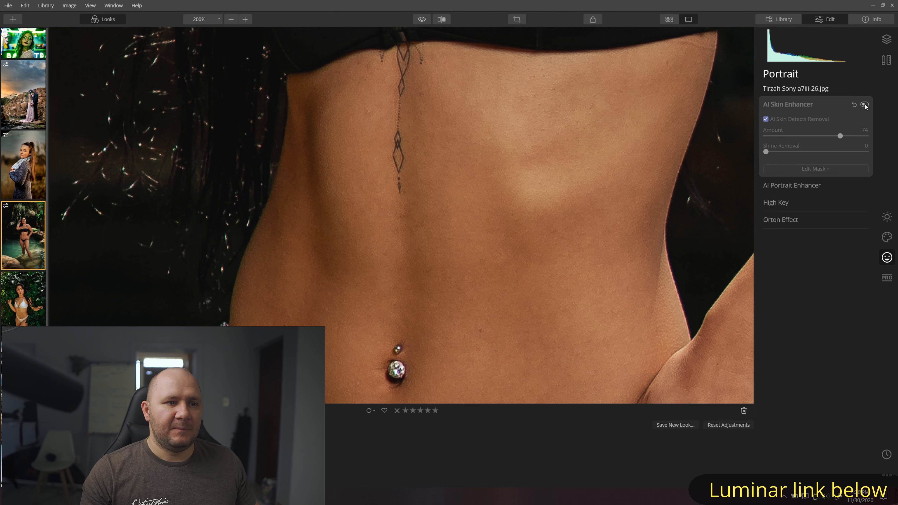
{"action": "left_click", "coordinate": [865, 105]}
{"action": "left_click", "coordinate": [621, 164]}
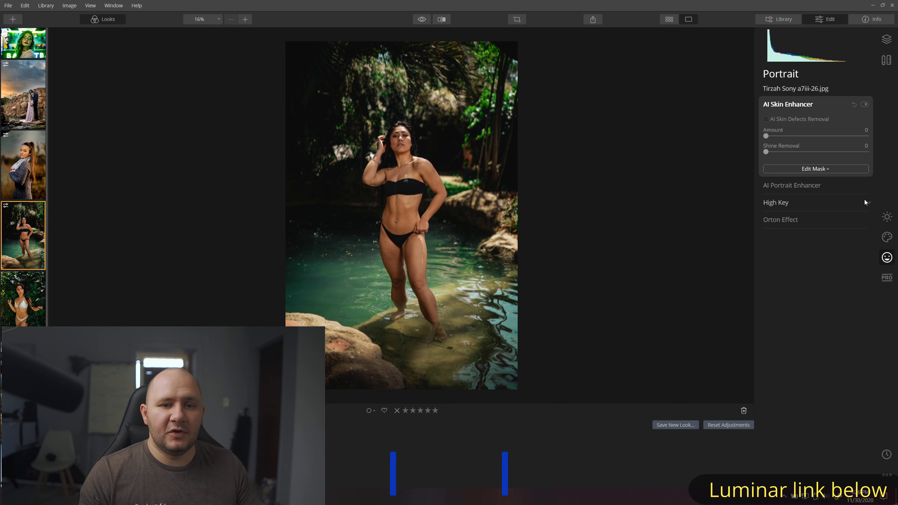
- Try the Dramatic effect at 54 on the poolside portrait, then reset it to zero
{"action": "left_click", "coordinate": [887, 238]}
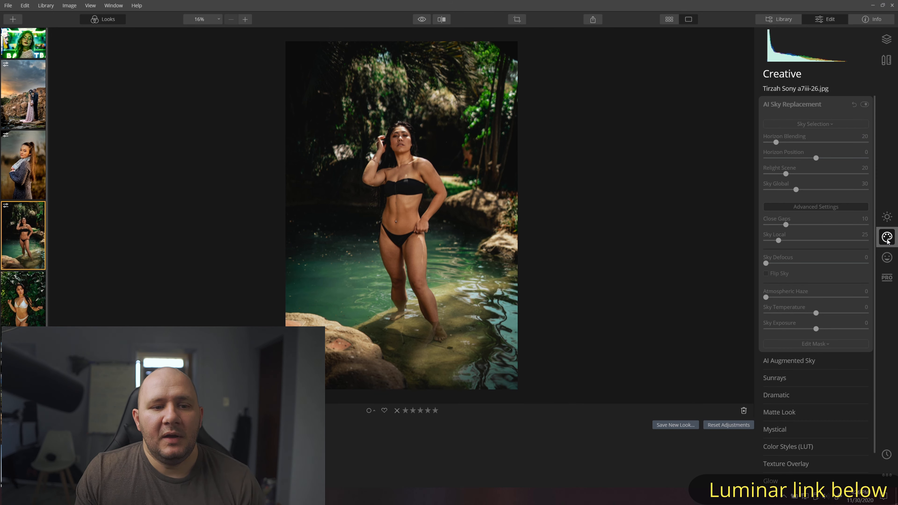
{"action": "left_click", "coordinate": [807, 105]}
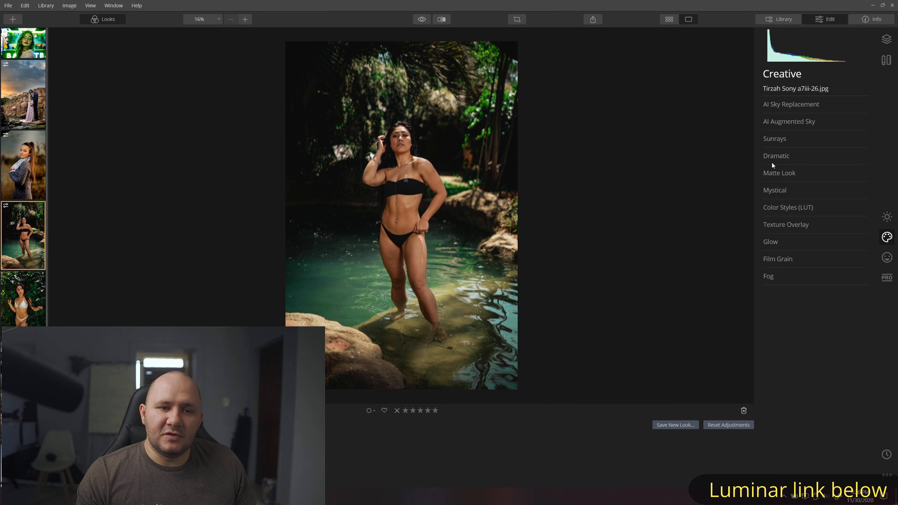
{"action": "left_click", "coordinate": [754, 156]}
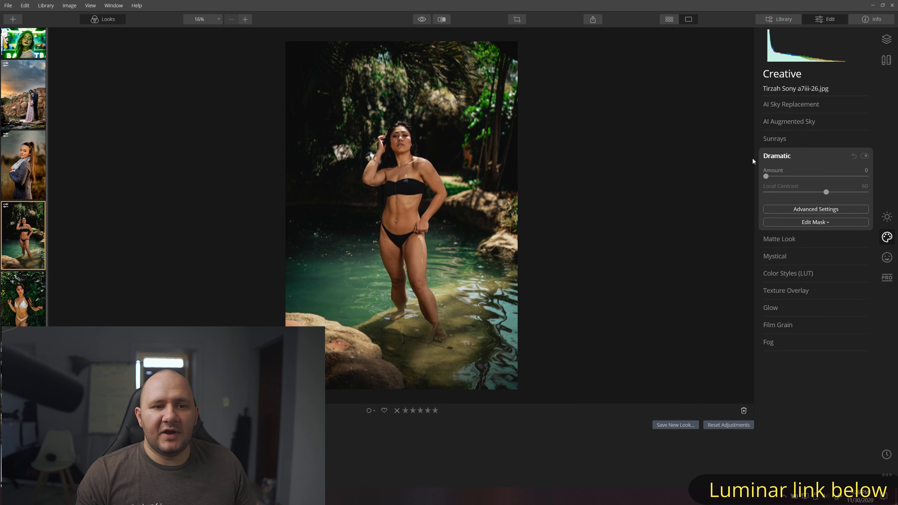
{"action": "left_click_drag", "start_coordinate": [802, 175], "coordinate": [821, 176]}
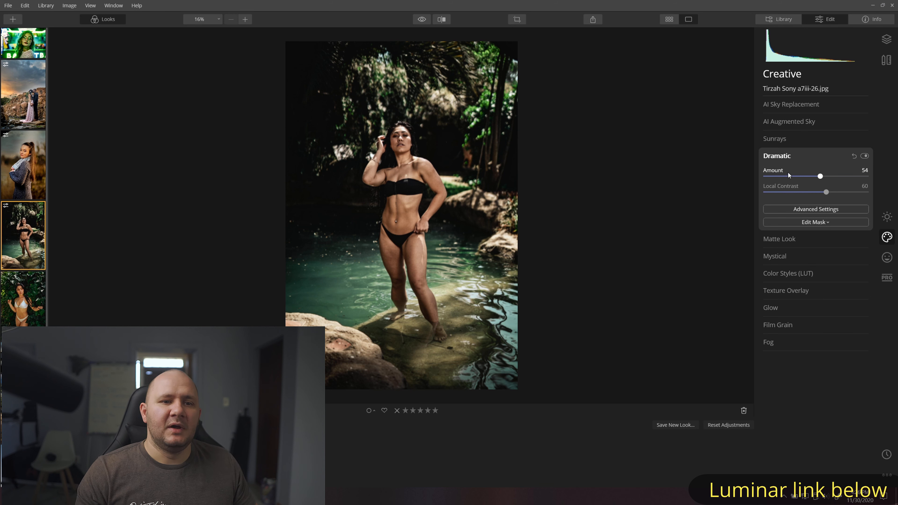
{"action": "left_click", "coordinate": [855, 156]}
{"action": "left_click", "coordinate": [783, 142]}
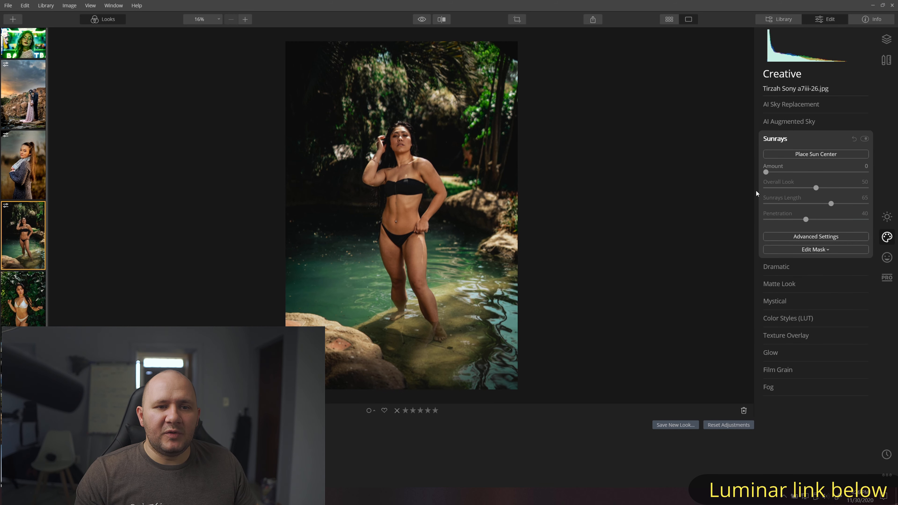
{"action": "left_click", "coordinate": [782, 139]}
{"action": "left_click", "coordinate": [772, 155]}
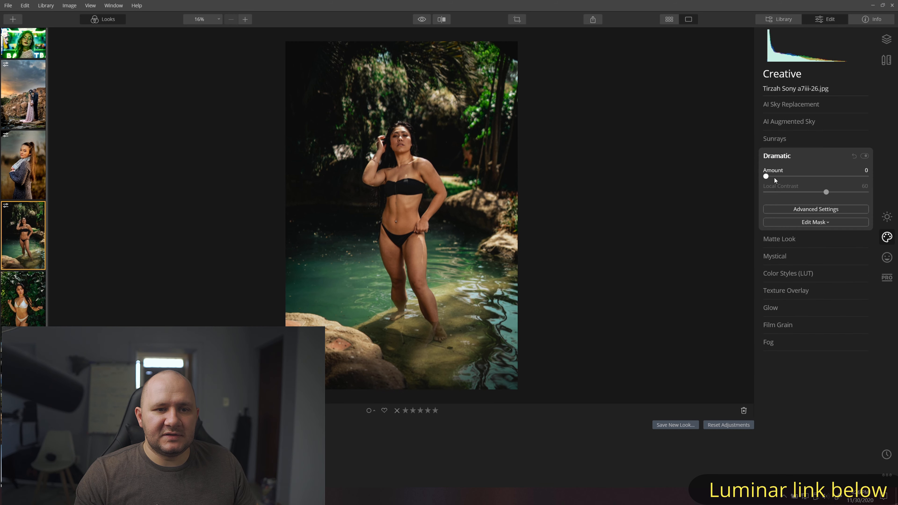
{"action": "left_click", "coordinate": [774, 156]}
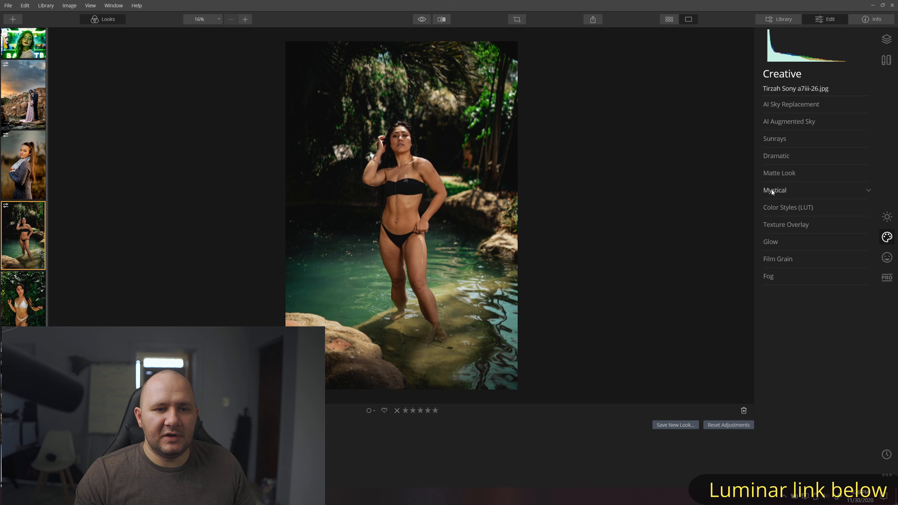
- Apply the Mystical effect at Amount 52 and zoom to 200% on the face
{"action": "left_click", "coordinate": [772, 190]}
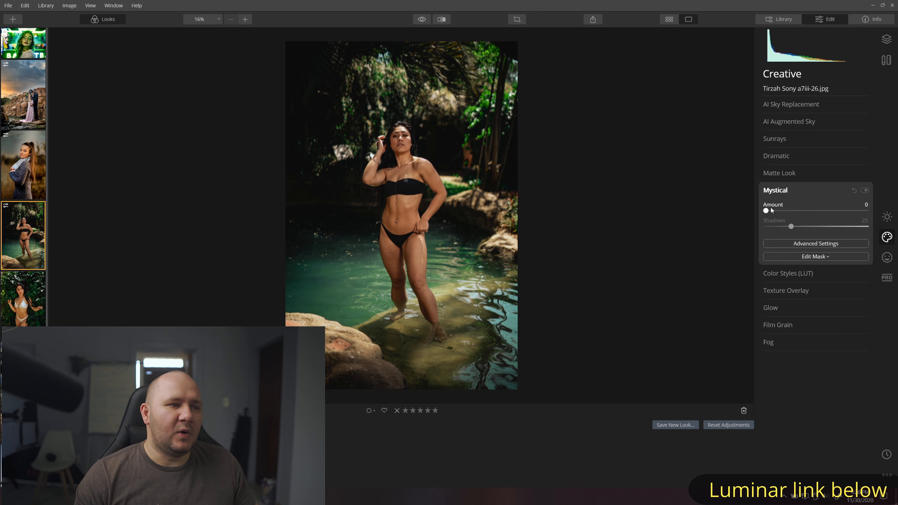
{"action": "left_click_drag", "start_coordinate": [766, 211], "coordinate": [818, 210]}
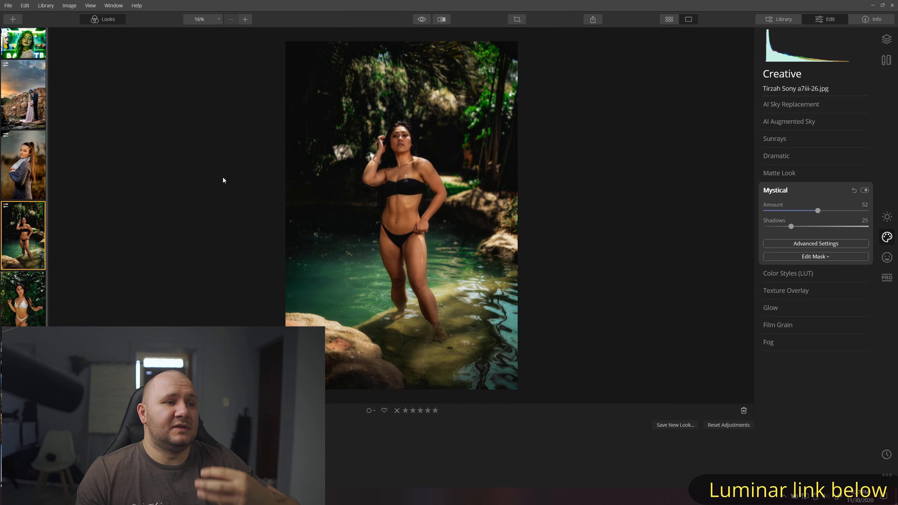
{"action": "double_click", "coordinate": [383, 136]}
{"action": "left_click_drag", "start_coordinate": [398, 145], "coordinate": [564, 233]}
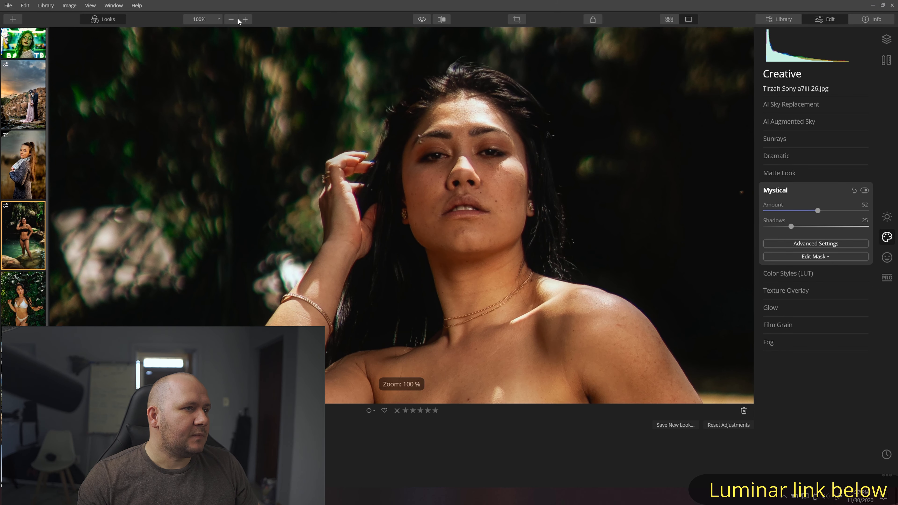
{"action": "left_click", "coordinate": [245, 19]}
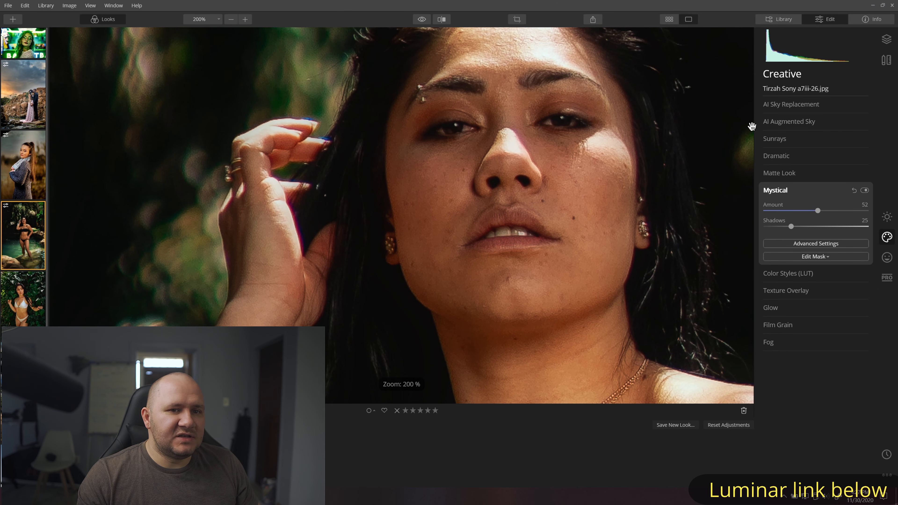
- Compare the face and body with Mystical on and off, then go back to the library grid
{"action": "left_click", "coordinate": [867, 190]}
{"action": "left_click", "coordinate": [867, 190]}
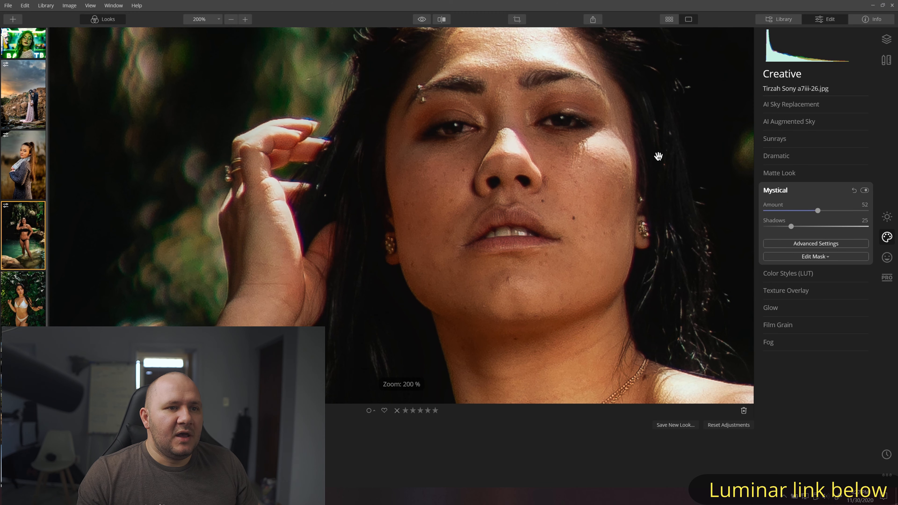
{"action": "left_click_drag", "start_coordinate": [627, 149], "coordinate": [613, 211]}
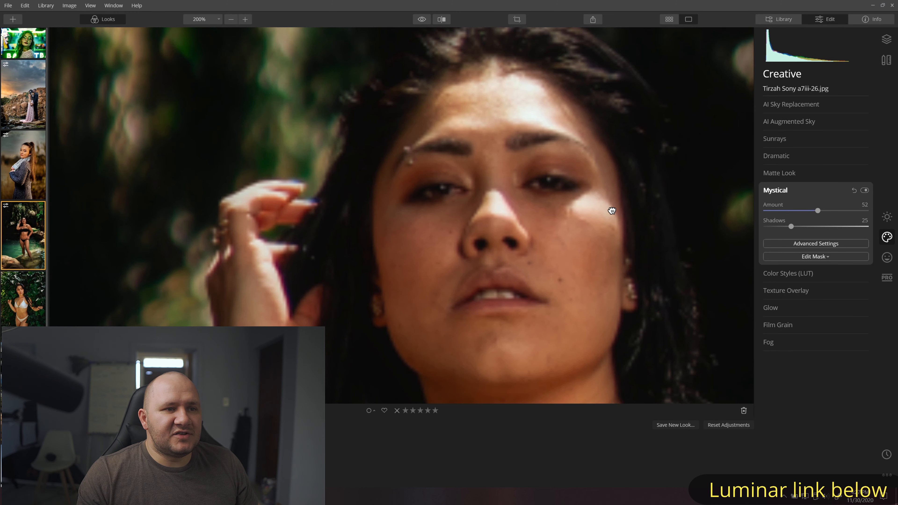
{"action": "left_click", "coordinate": [231, 20]}
{"action": "left_click_drag", "start_coordinate": [459, 165], "coordinate": [442, 96]}
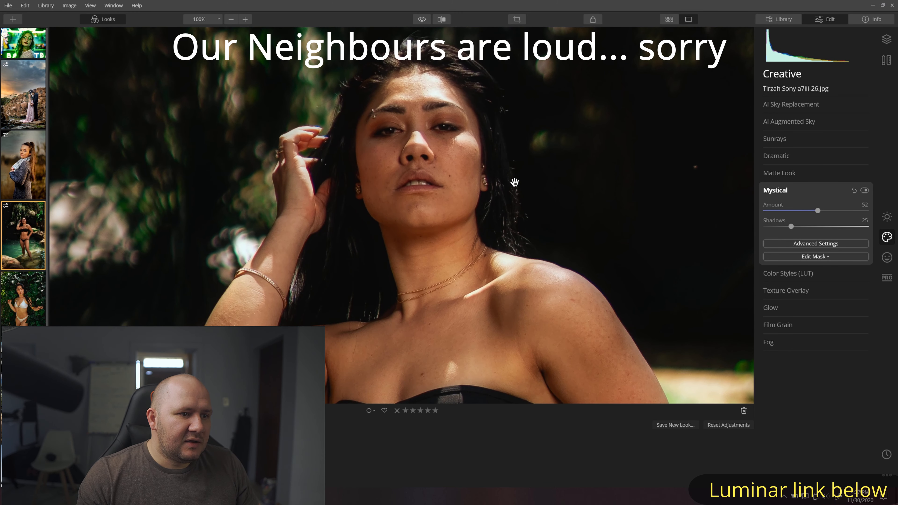
{"action": "left_click", "coordinate": [865, 190]}
{"action": "left_click", "coordinate": [865, 191]}
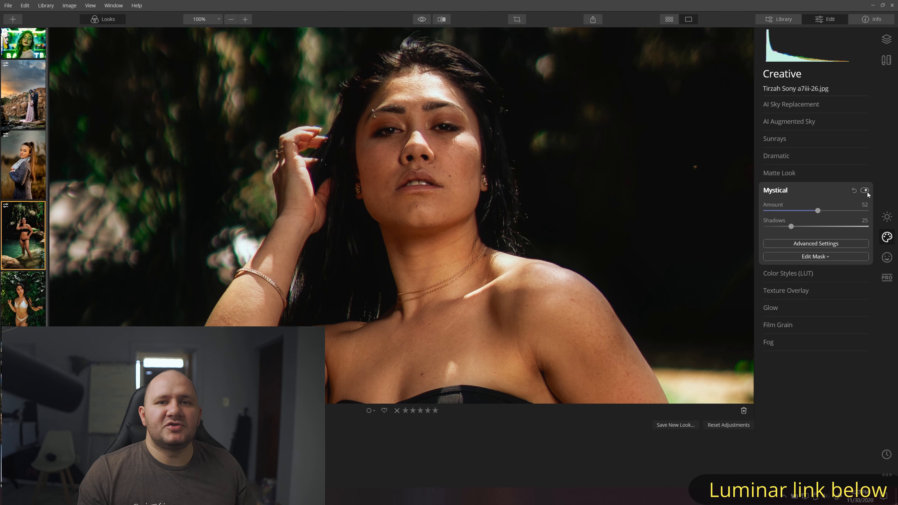
{"action": "left_click_drag", "start_coordinate": [539, 290], "coordinate": [504, 8]}
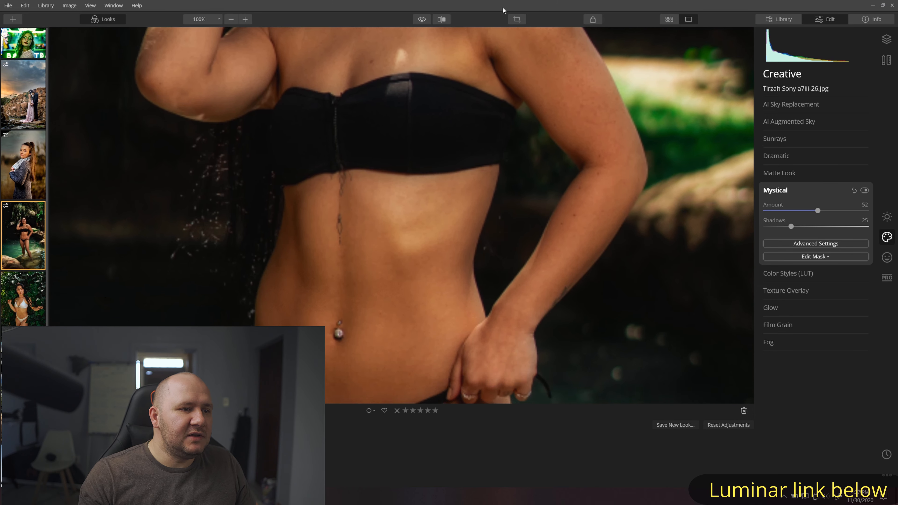
{"action": "left_click_drag", "start_coordinate": [531, 283], "coordinate": [606, 144]}
{"action": "double_click", "coordinate": [642, 187]}
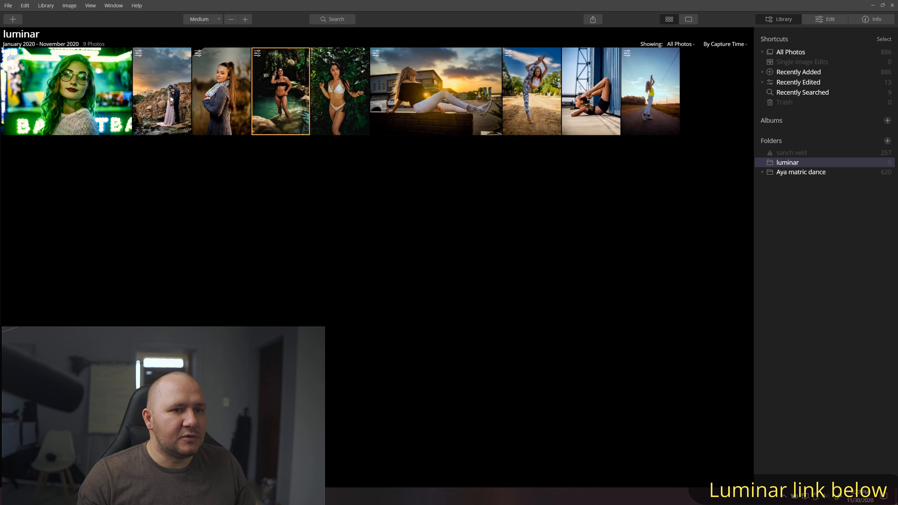
- Open the ivy portrait, set Mystical Amount to 56 and compare it on and off at 100%
{"action": "double_click", "coordinate": [328, 94]}
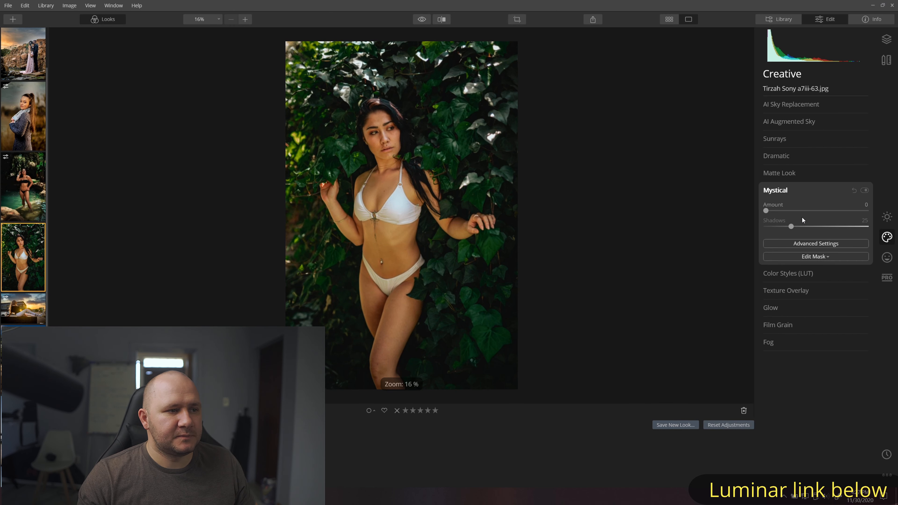
{"action": "left_click", "coordinate": [822, 211]}
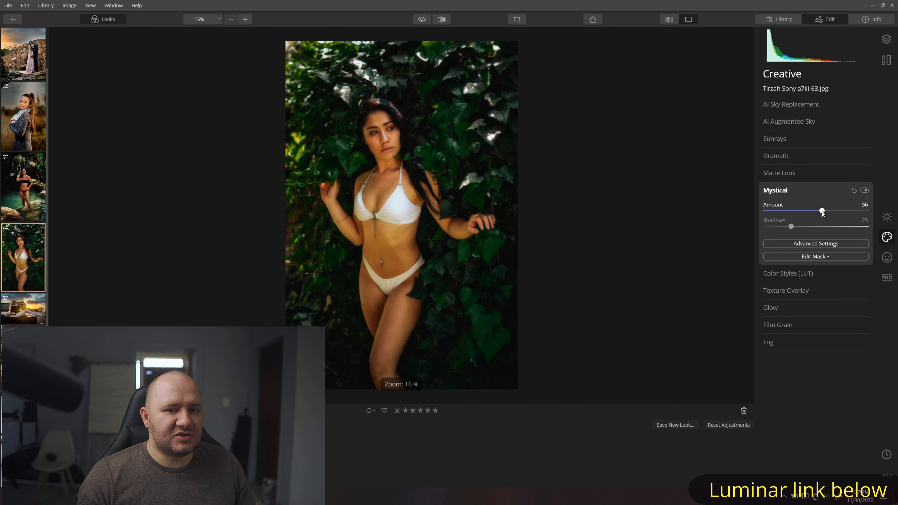
{"action": "left_click", "coordinate": [372, 132]}
{"action": "left_click_drag", "start_coordinate": [390, 171], "coordinate": [742, 227]}
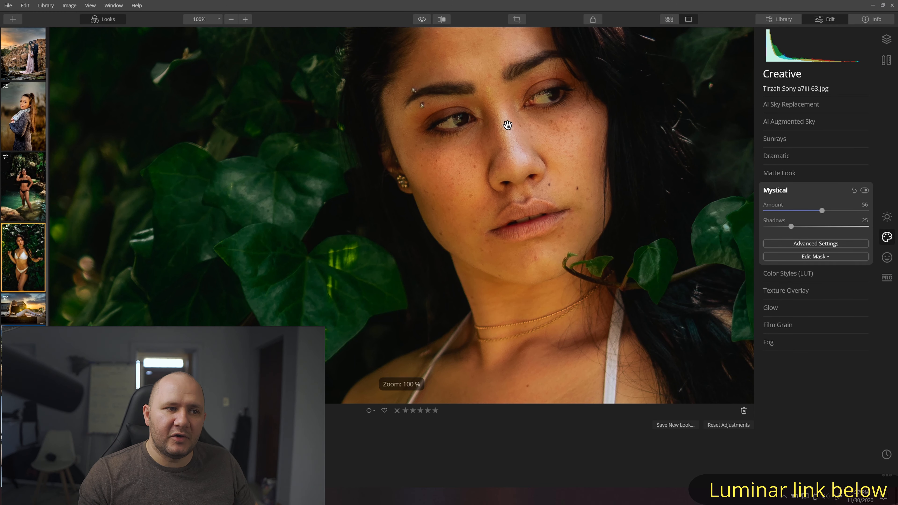
{"action": "left_click_drag", "start_coordinate": [529, 187], "coordinate": [491, 157]}
{"action": "left_click", "coordinate": [866, 191]}
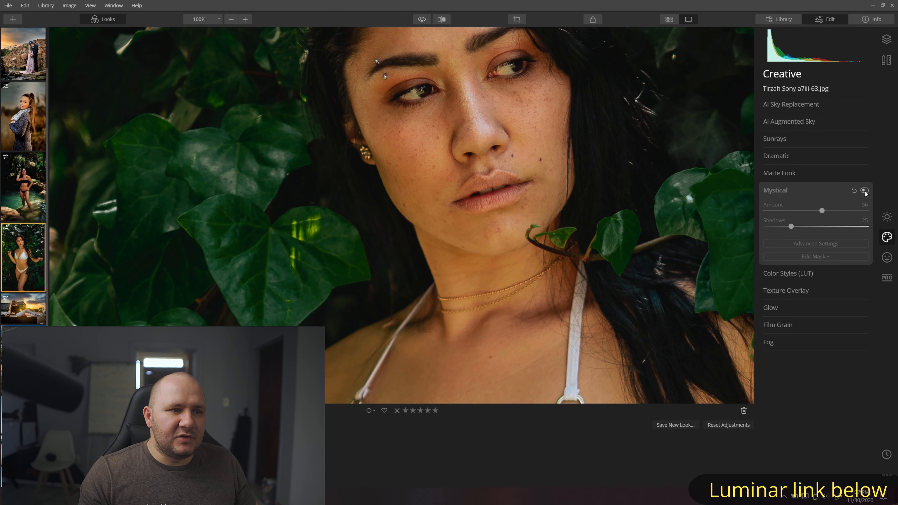
{"action": "left_click", "coordinate": [865, 192]}
- Lower the Mystical Amount to 18 and compare the face again with the effect toggled
{"action": "left_click_drag", "start_coordinate": [806, 210], "coordinate": [784, 211]}
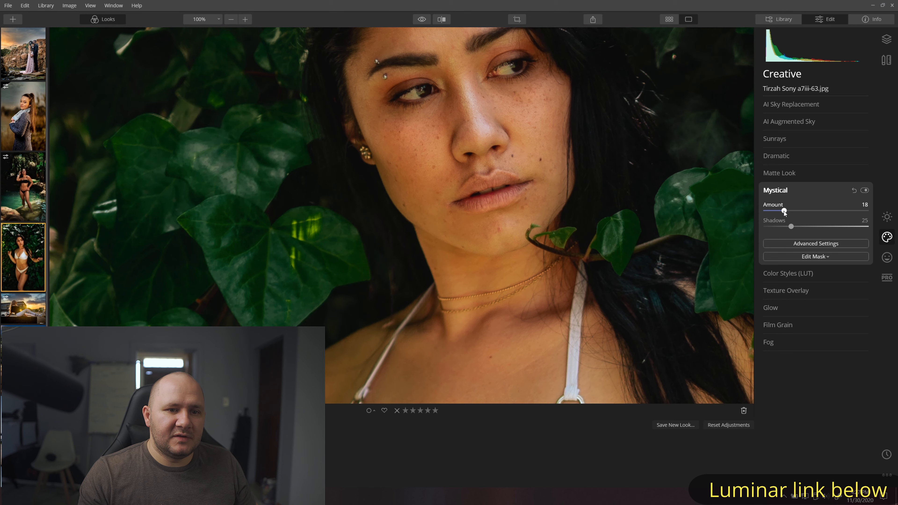
{"action": "left_click", "coordinate": [867, 191]}
{"action": "left_click", "coordinate": [866, 190]}
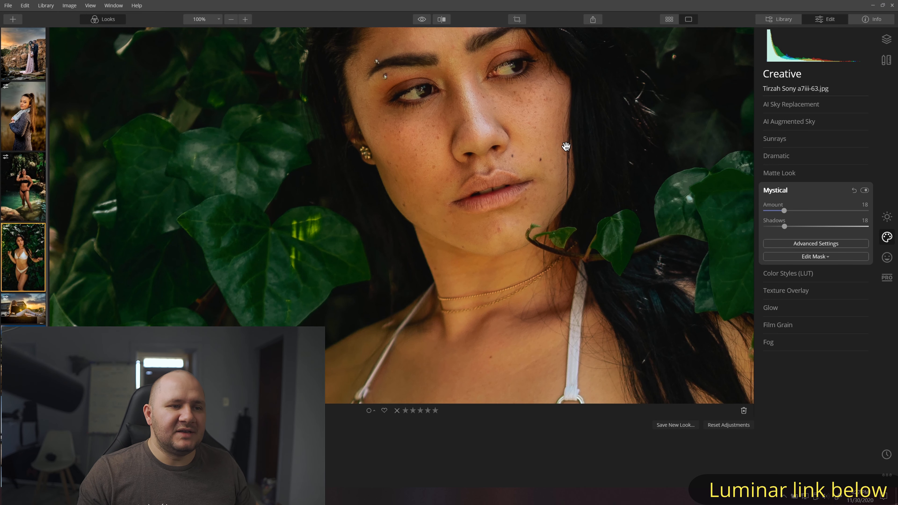
{"action": "left_click_drag", "start_coordinate": [566, 146], "coordinate": [568, 147]}
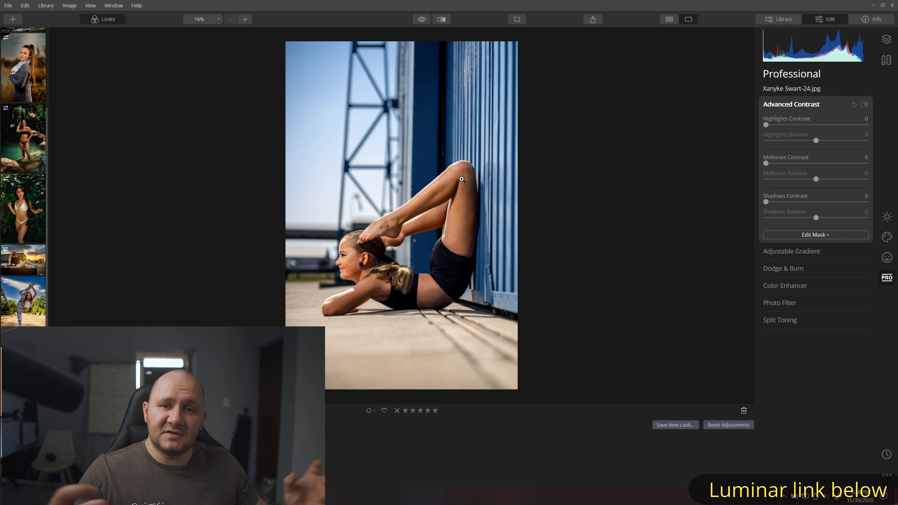
{"action": "left_click_drag", "start_coordinate": [772, 126], "coordinate": [836, 151]}
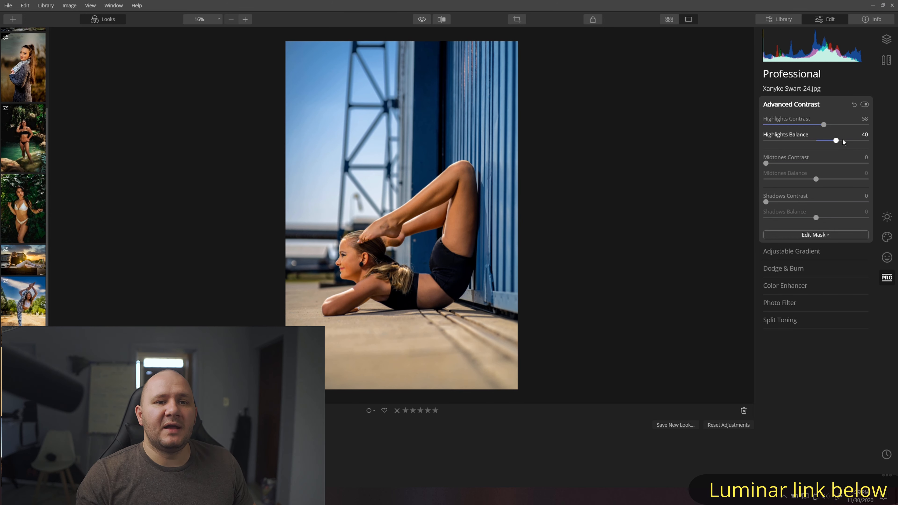
{"action": "mouse_move", "coordinate": [827, 124]}
{"action": "left_mouse_down"}
{"action": "mouse_move", "coordinate": [871, 142]}
{"action": "mouse_move", "coordinate": [821, 139]}
{"action": "left_mouse_up"}
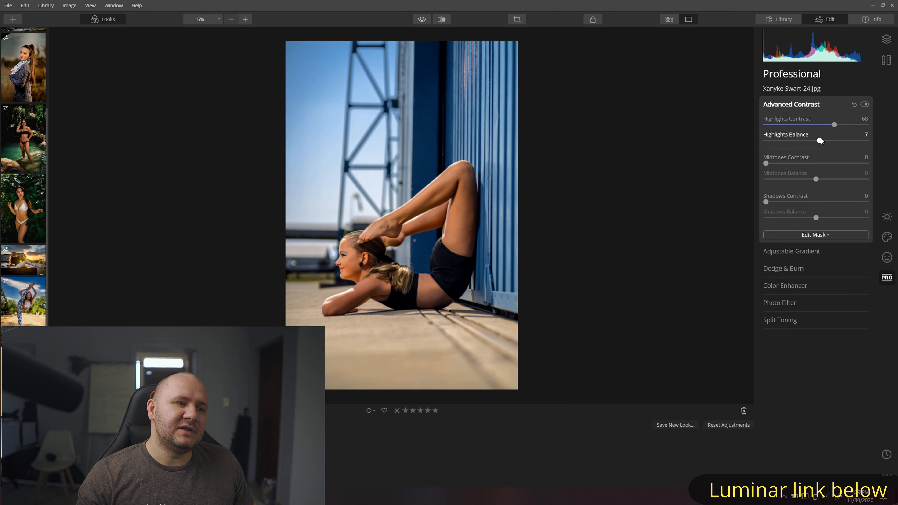
{"action": "left_click_drag", "start_coordinate": [832, 125], "coordinate": [821, 125]}
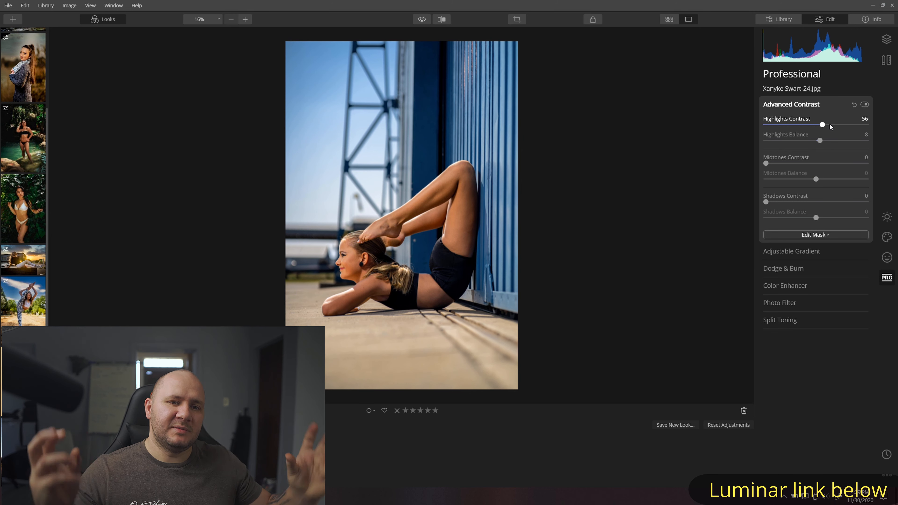
{"action": "left_click_drag", "start_coordinate": [823, 125], "coordinate": [820, 142]}
- Raise Midtones Contrast to 50, reset Midtones Balance, and turn Advanced Contrast off to compare
{"action": "left_click_drag", "start_coordinate": [766, 163], "coordinate": [819, 164]}
{"action": "double_click", "coordinate": [815, 163]}
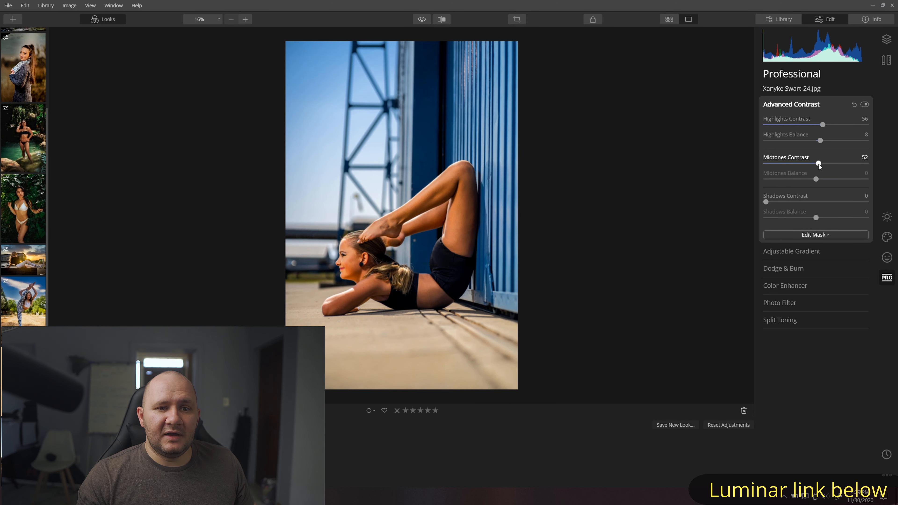
{"action": "left_click", "coordinate": [865, 106]}
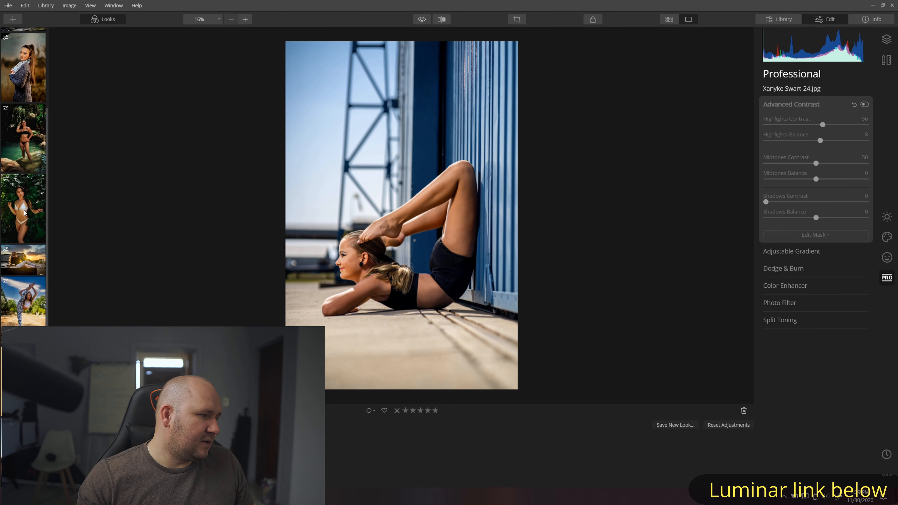
{"action": "scroll", "coordinate": [66, 250], "scroll_direction": "up", "scroll_amount": 2}
{"action": "scroll", "coordinate": [11, 205], "scroll_direction": "up", "scroll_amount": 3}
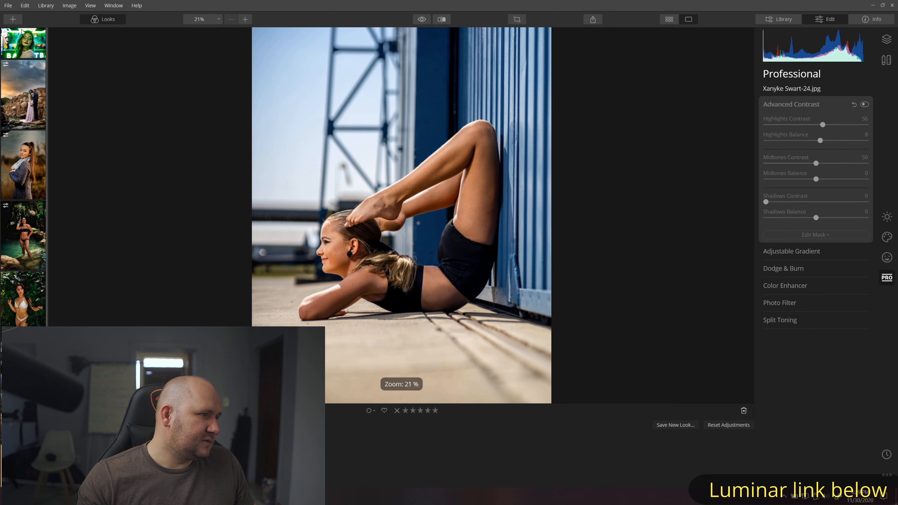
- On the Aimee-18 portrait, raise Highlights Contrast, set Highlights Balance near -17, and add slight midtone contrast
{"action": "left_click", "coordinate": [17, 48]}
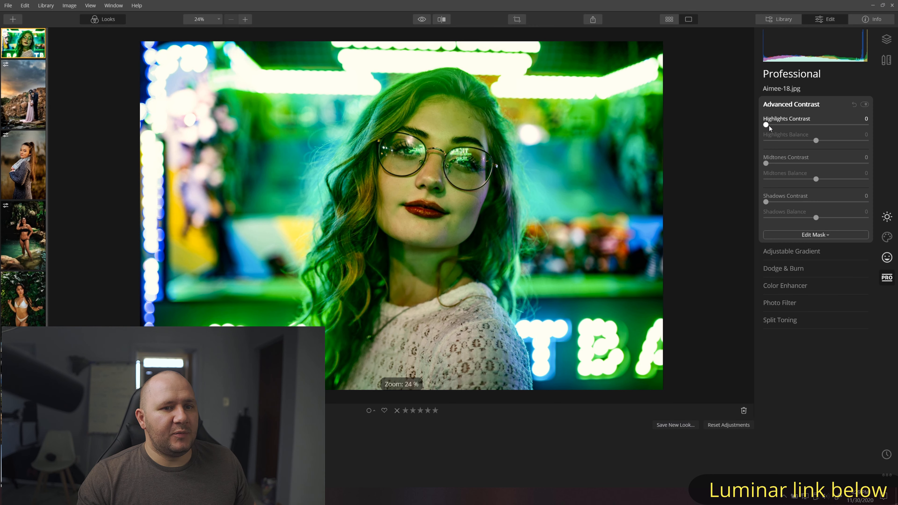
{"action": "left_click_drag", "start_coordinate": [769, 125], "coordinate": [803, 138]}
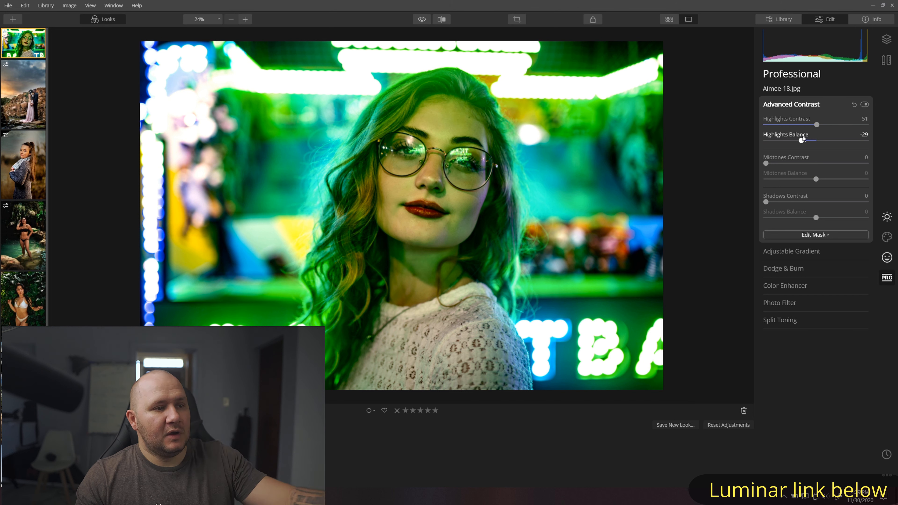
{"action": "left_click_drag", "start_coordinate": [803, 138], "coordinate": [809, 141]}
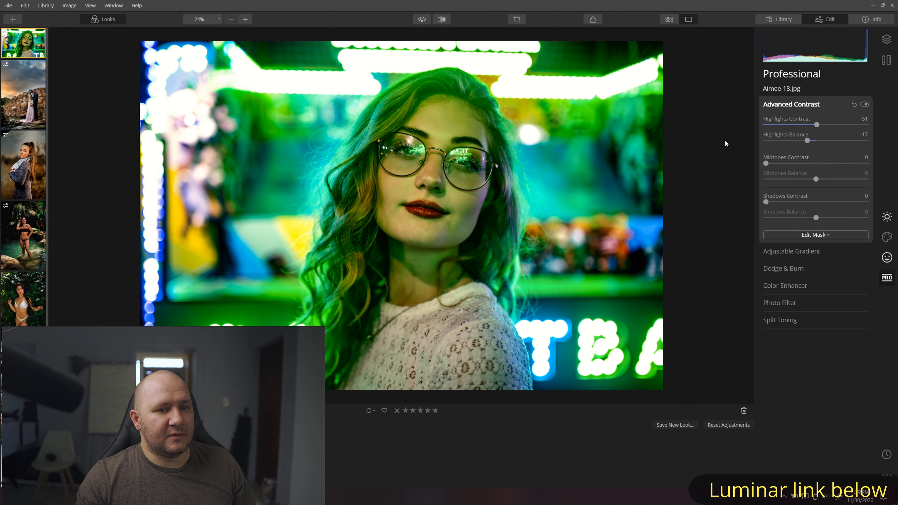
{"action": "left_click_drag", "start_coordinate": [768, 163], "coordinate": [775, 164]}
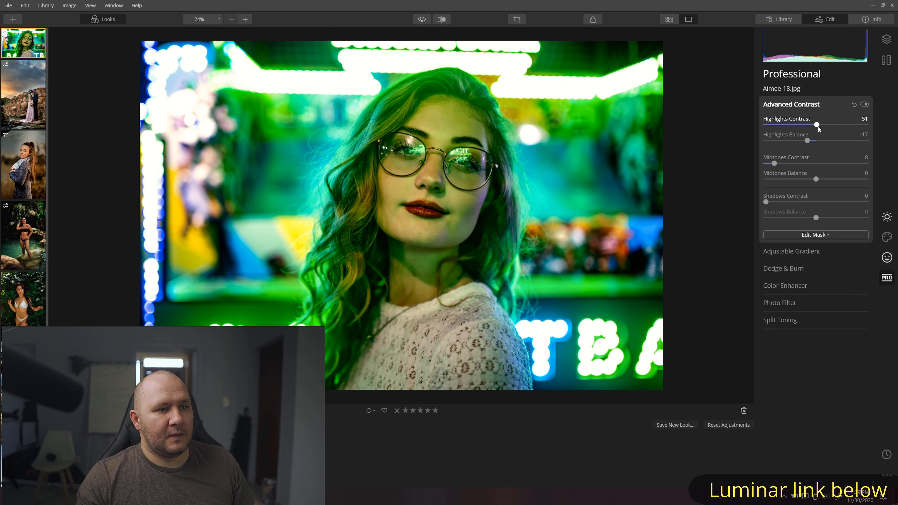
{"action": "mouse_move", "coordinate": [804, 142]}
{"action": "left_mouse_down"}
{"action": "mouse_move", "coordinate": [818, 142]}
{"action": "mouse_move", "coordinate": [804, 142]}
{"action": "left_mouse_up"}
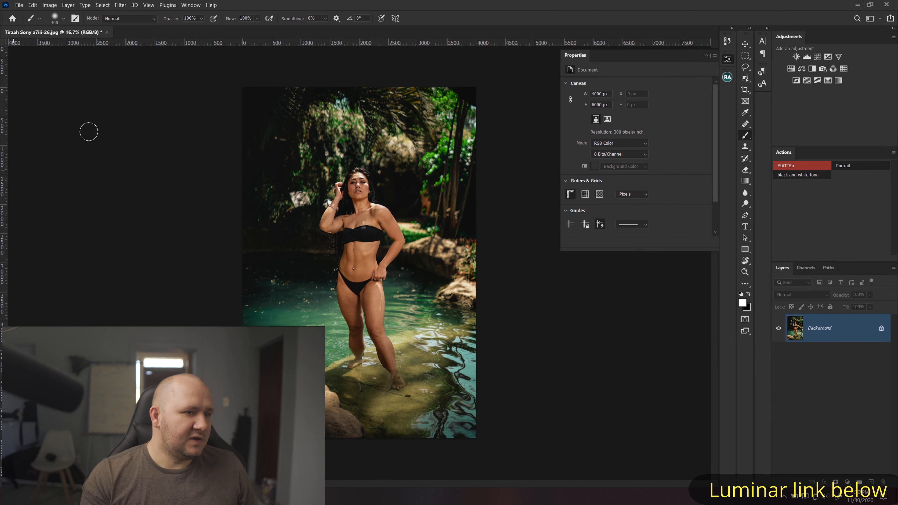
- Duplicate the background to Layer 1 with Ctrl+J and run Filter > Skylum Software > Luminar 4 on it
{"action": "left_click", "coordinate": [576, 59]}
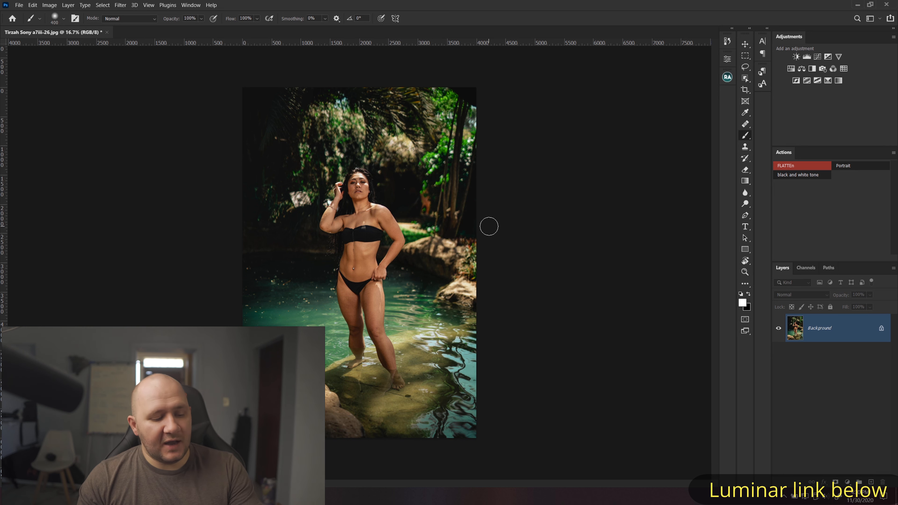
{"action": "key", "text": "ctrl+j"}
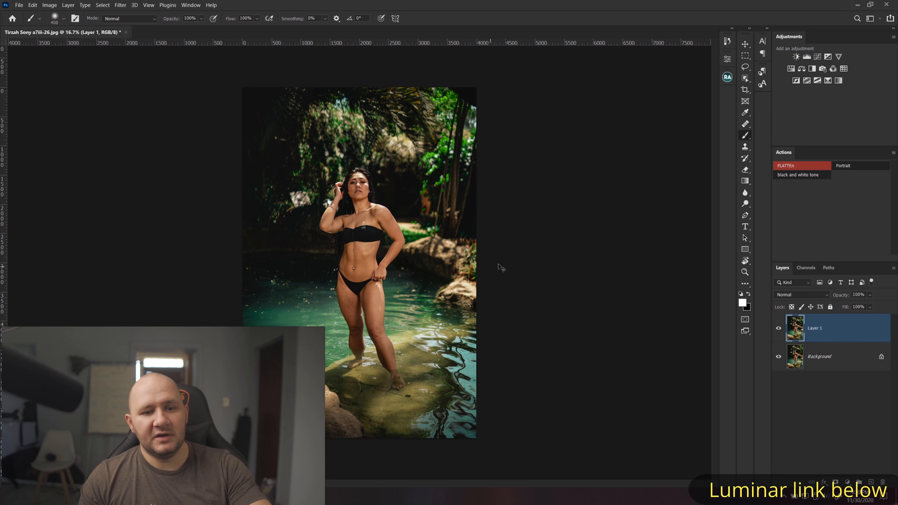
{"action": "left_click", "coordinate": [120, 5]}
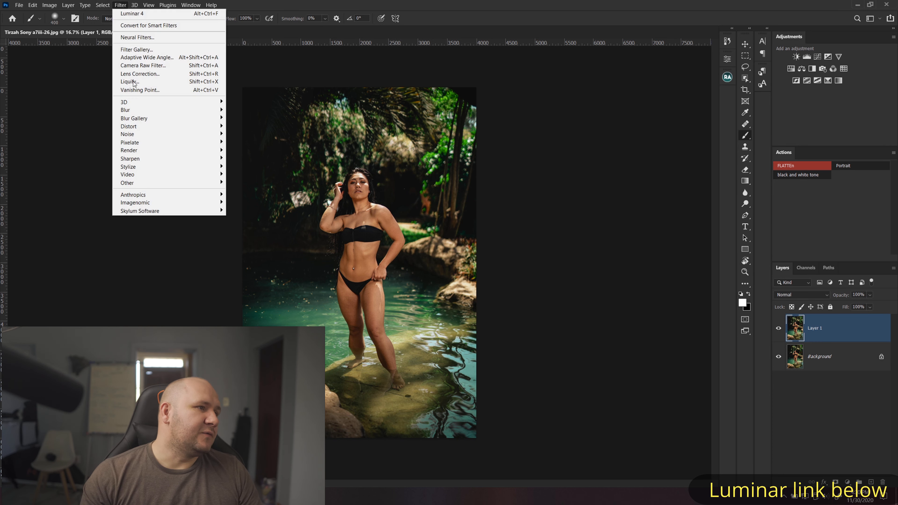
{"action": "mouse_move", "coordinate": [159, 211]}
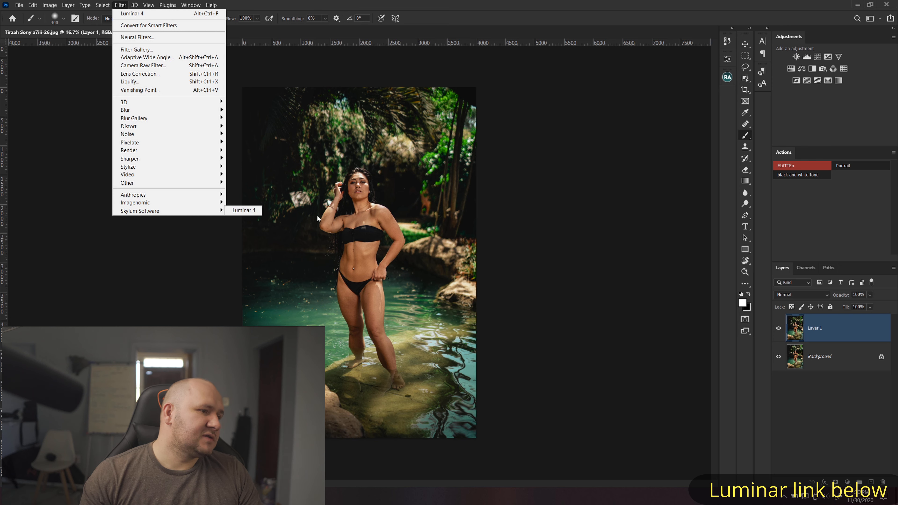
{"action": "left_click", "coordinate": [235, 211]}
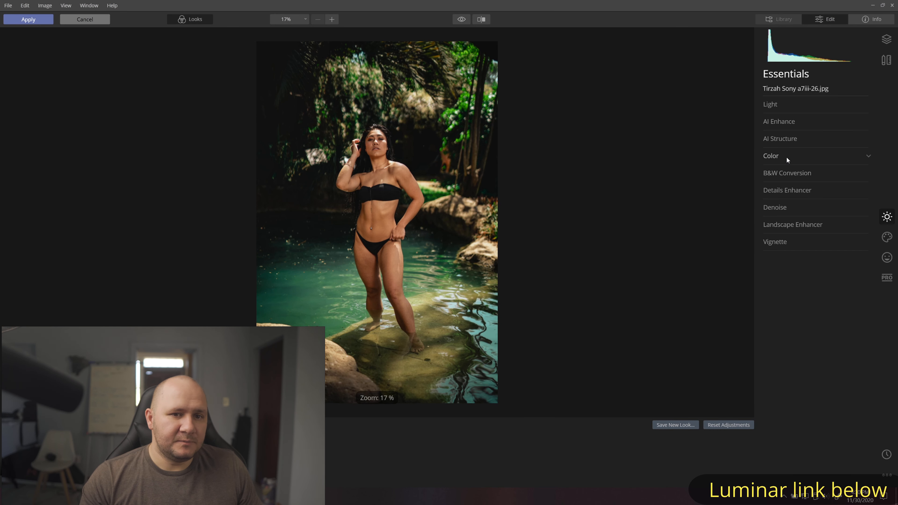
- Set AI Accent to 53 and AI Skin Enhancer Amount to 52, then apply the edits to Photoshop
{"action": "left_click", "coordinate": [780, 122]}
{"action": "left_click_drag", "start_coordinate": [768, 143], "coordinate": [823, 143]}
{"action": "left_click", "coordinate": [887, 257]}
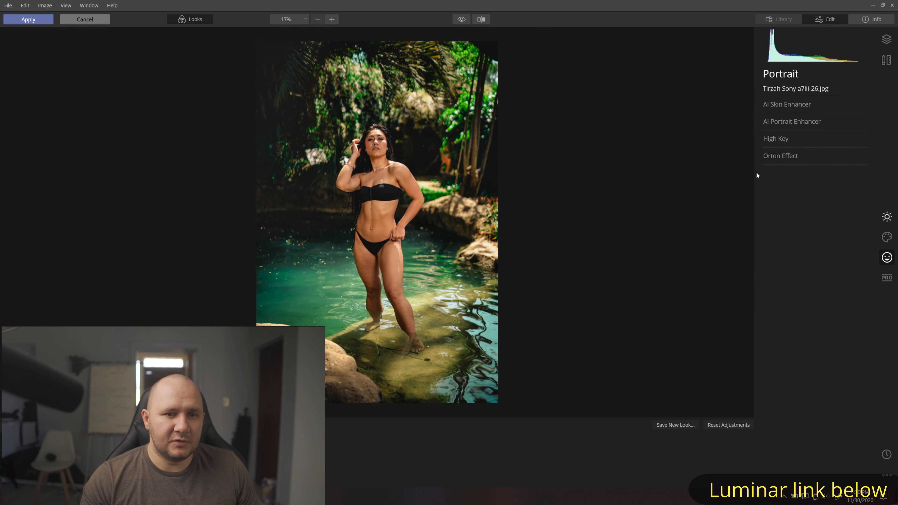
{"action": "left_click", "coordinate": [778, 107]}
{"action": "left_click_drag", "start_coordinate": [778, 137], "coordinate": [796, 138]}
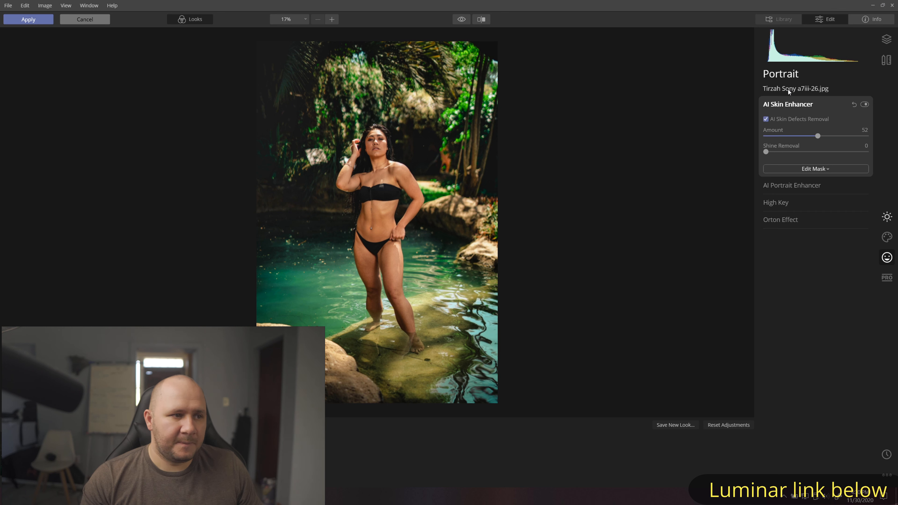
{"action": "left_click", "coordinate": [880, 222]}
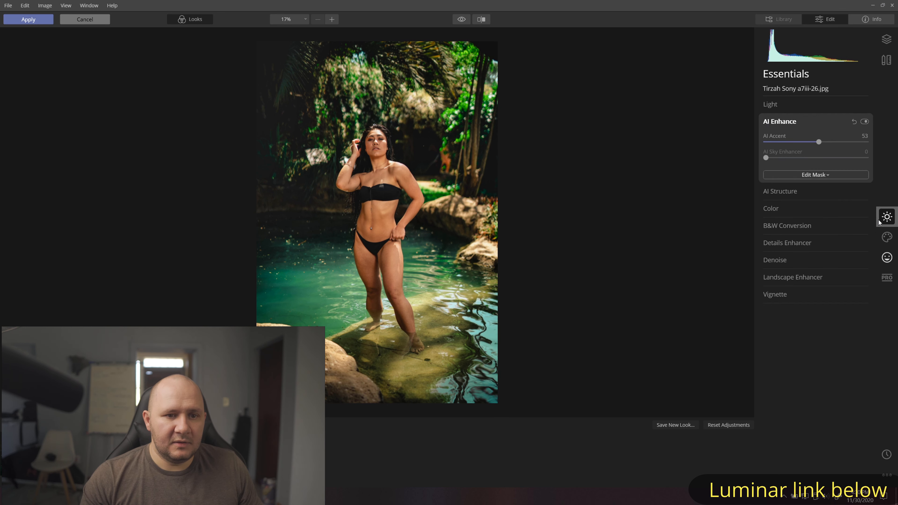
{"action": "left_click", "coordinate": [27, 23]}
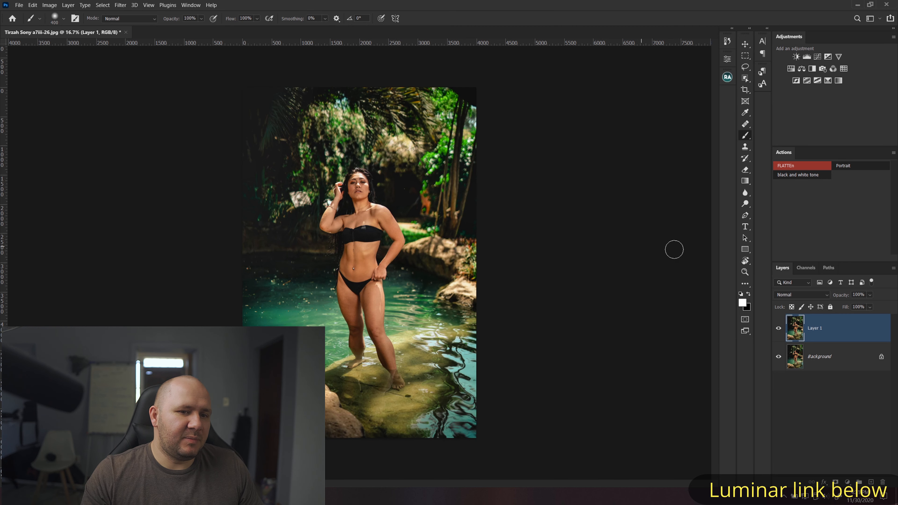
- Toggle Layer 1's visibility to compare the Luminar edits against the original, leaving it visible
{"action": "left_click", "coordinate": [778, 328]}
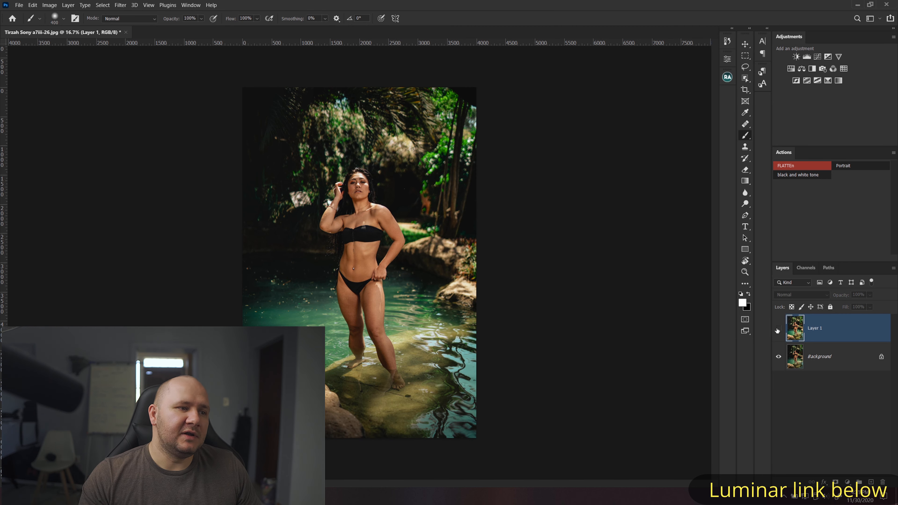
{"action": "left_click", "coordinate": [778, 329]}
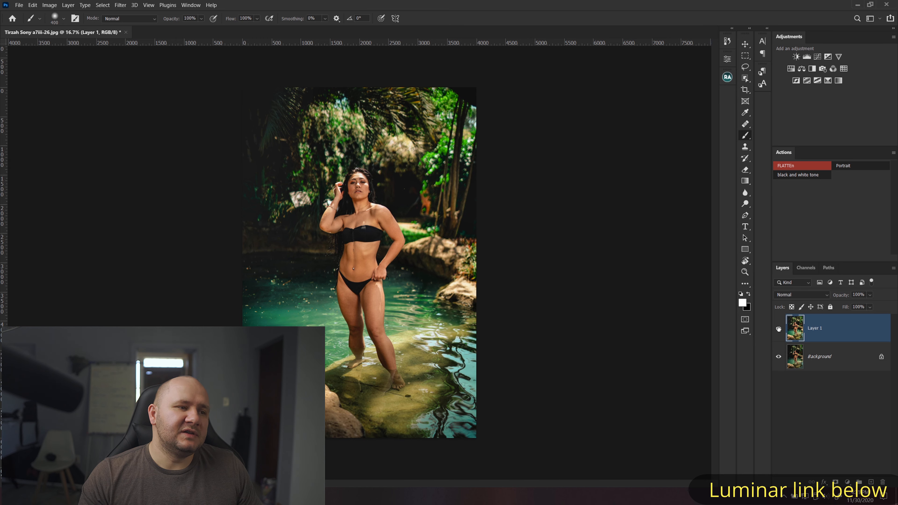
{"action": "left_click", "coordinate": [781, 330]}
{"action": "left_click", "coordinate": [781, 329]}
{"action": "left_click", "coordinate": [781, 330]}
{"action": "left_click", "coordinate": [781, 330]}
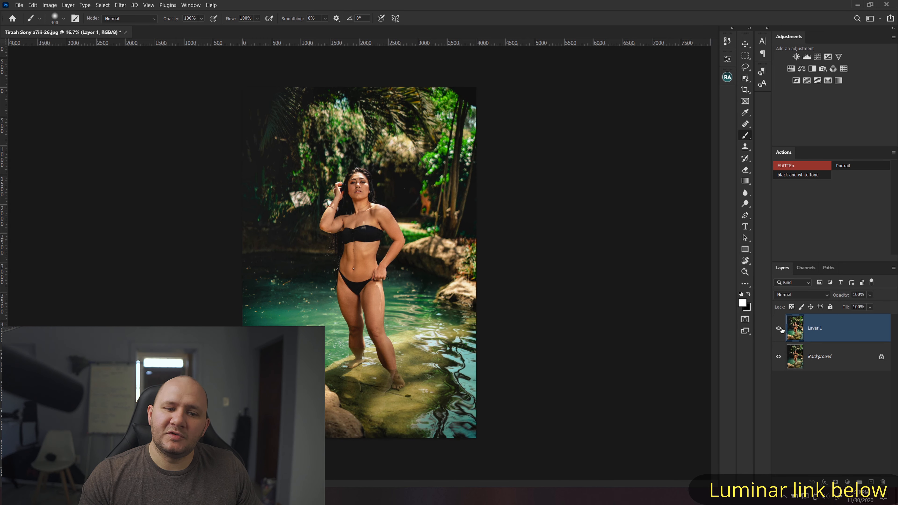
- Add a layer mask to Layer 1 and paint black over the woman's body, undoing one stray stroke
{"action": "left_click", "coordinate": [836, 482]}
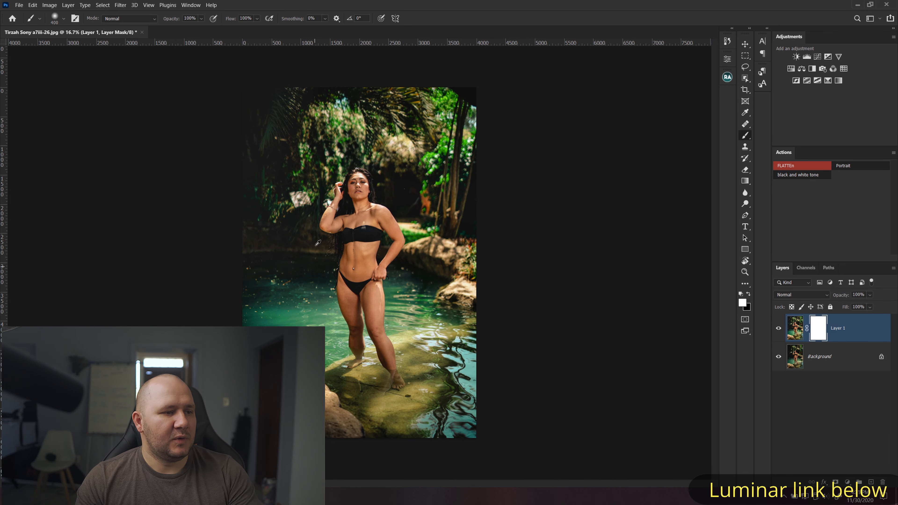
{"action": "scroll", "coordinate": [340, 190], "scroll_direction": "up", "scroll_amount": 10}
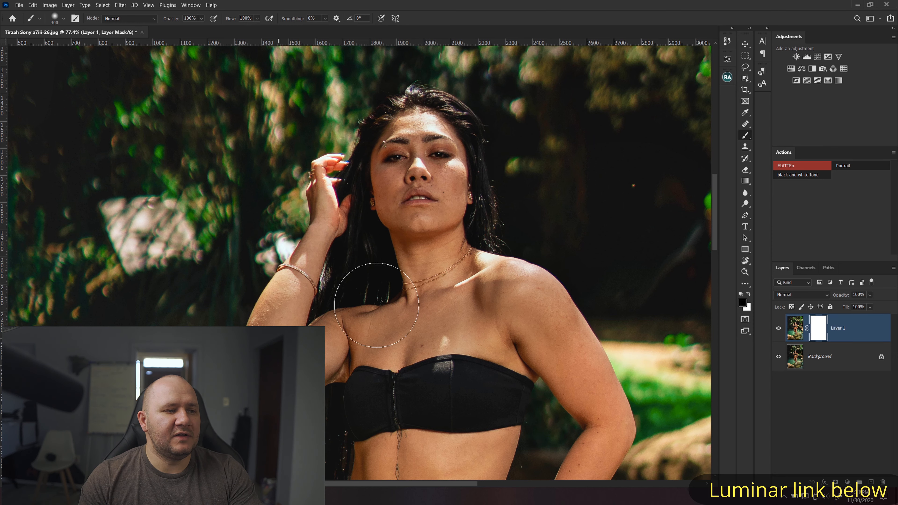
{"action": "mouse_move", "coordinate": [556, 414]}
{"action": "left_mouse_down"}
{"action": "mouse_move", "coordinate": [477, 261]}
{"action": "mouse_move", "coordinate": [463, 418]}
{"action": "left_mouse_up"}
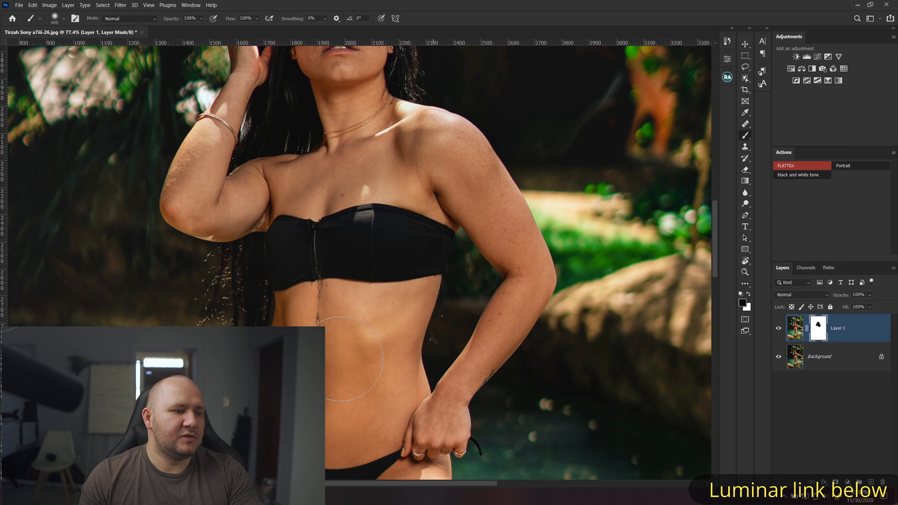
{"action": "key", "text": "ctrl+z"}
{"action": "scroll", "coordinate": [412, 328], "scroll_direction": "down", "scroll_amount": 4}
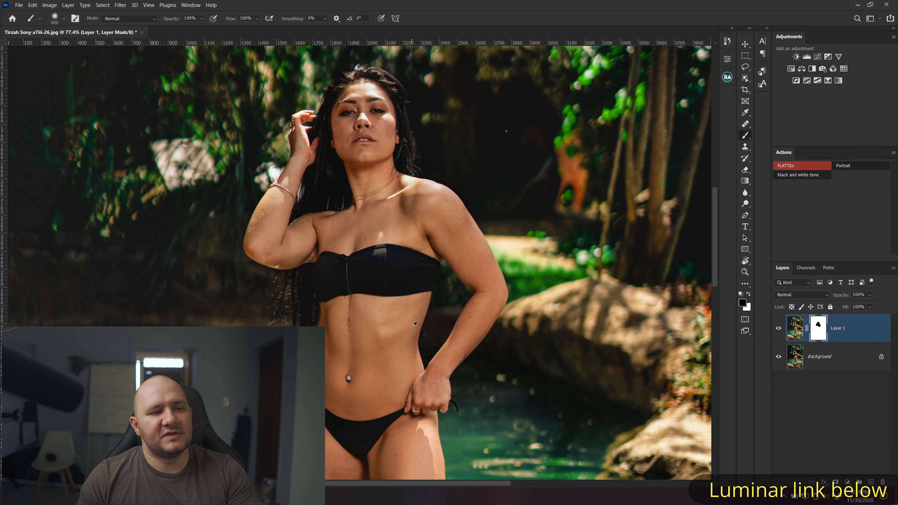
{"action": "scroll", "coordinate": [414, 325], "scroll_direction": "down", "scroll_amount": 6}
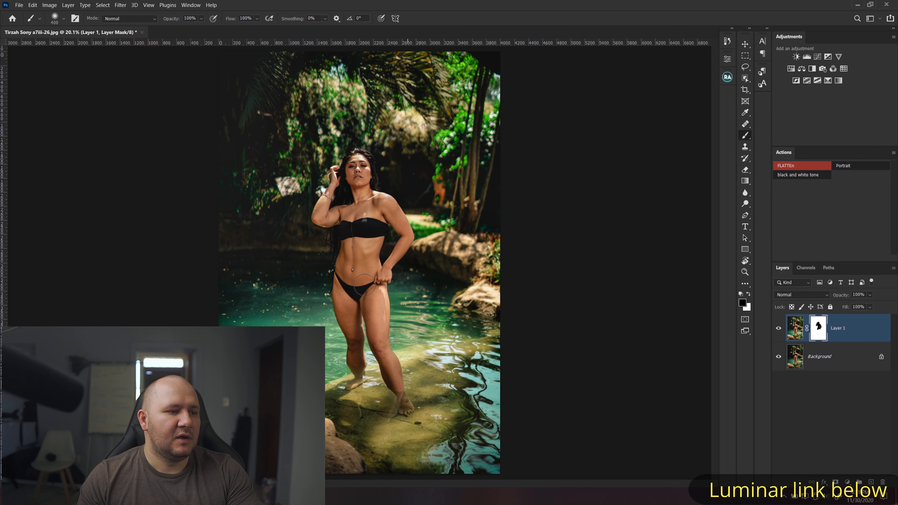